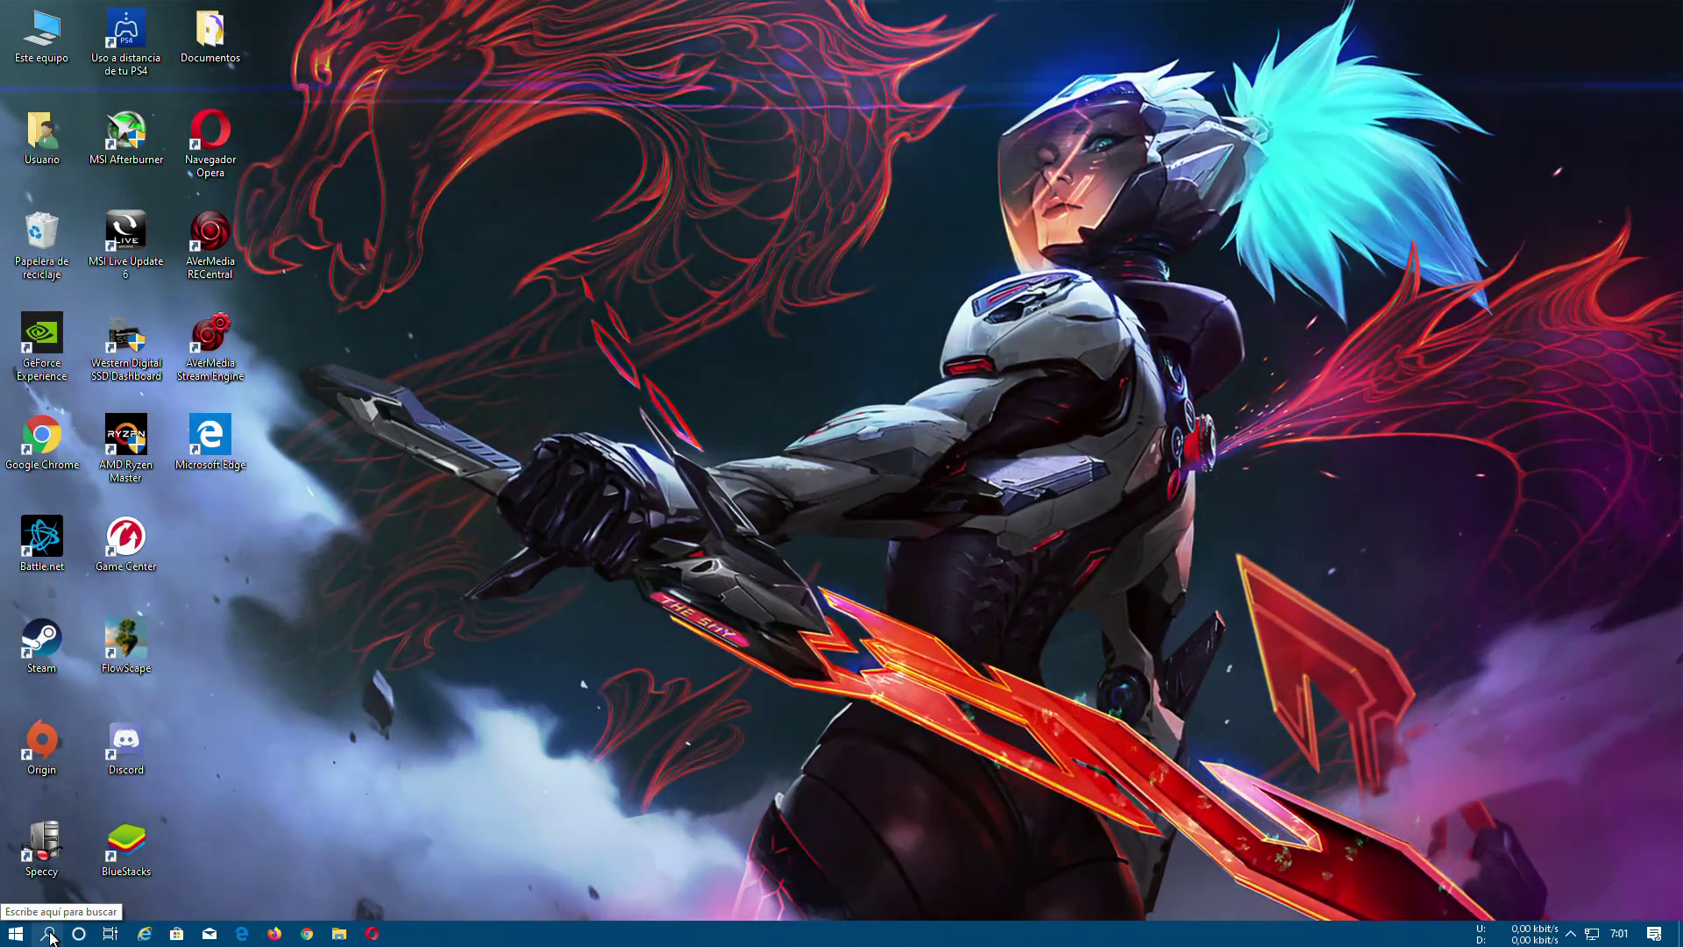
Search Windows for "ejecutar" and open the Ejecutar app
{"action": "left_click", "coordinate": [49, 934]}
{"action": "type", "text": "mdsched.exe"}
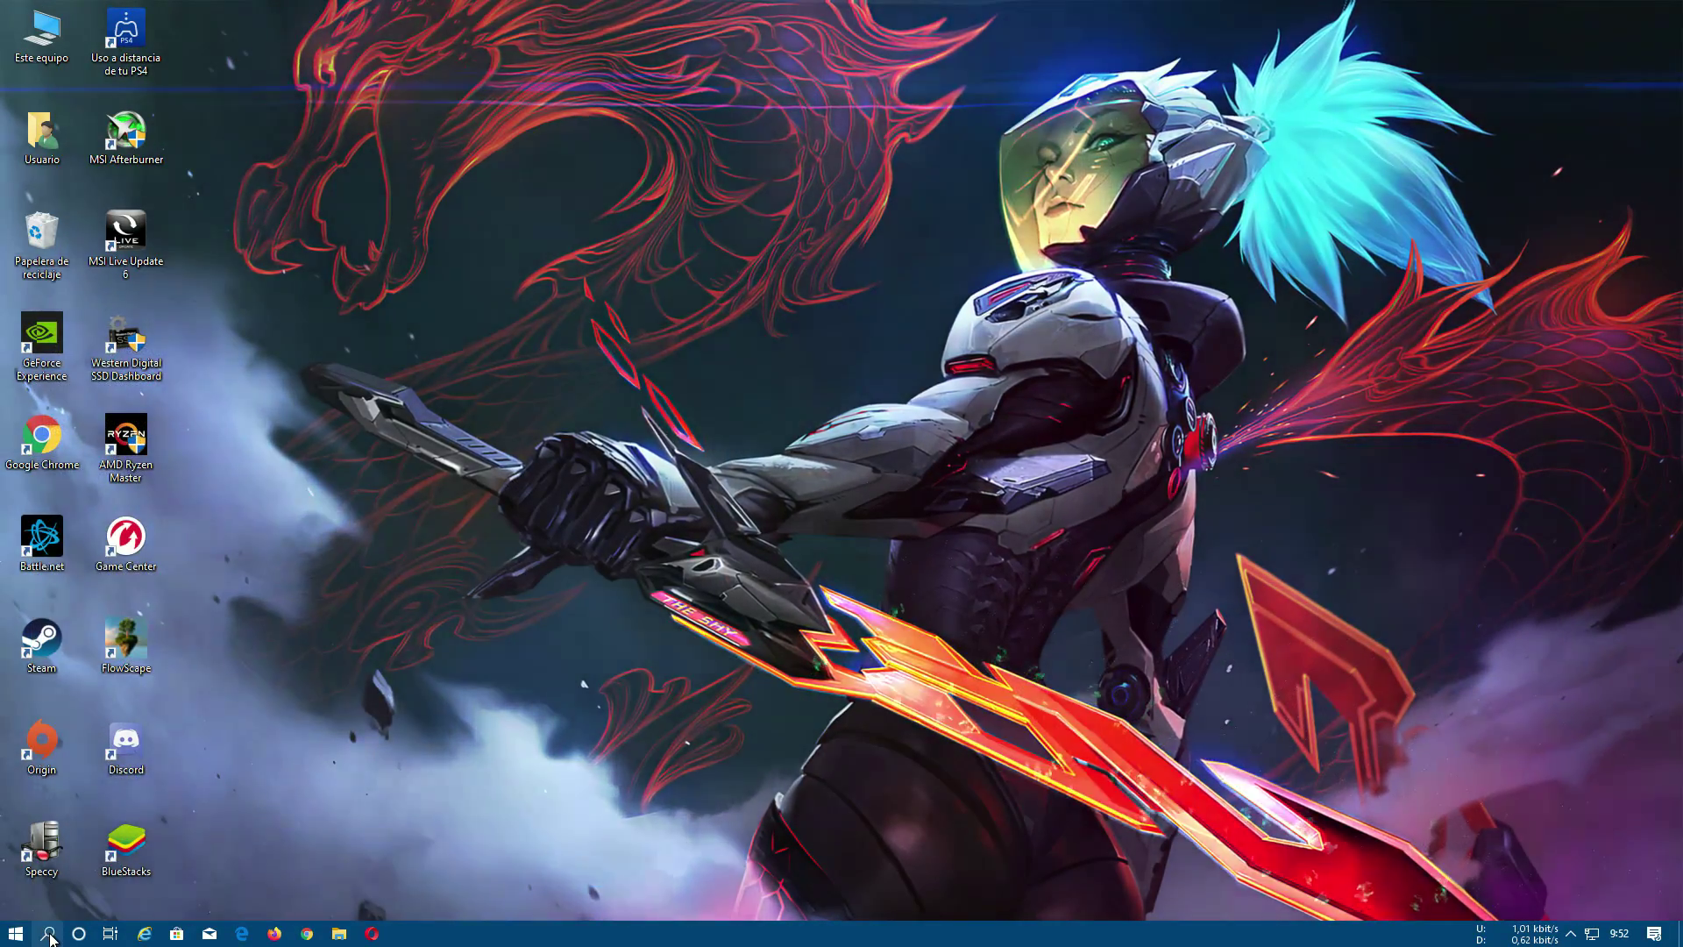
{"action": "left_click", "coordinate": [48, 935]}
{"action": "type", "text": "ejec"}
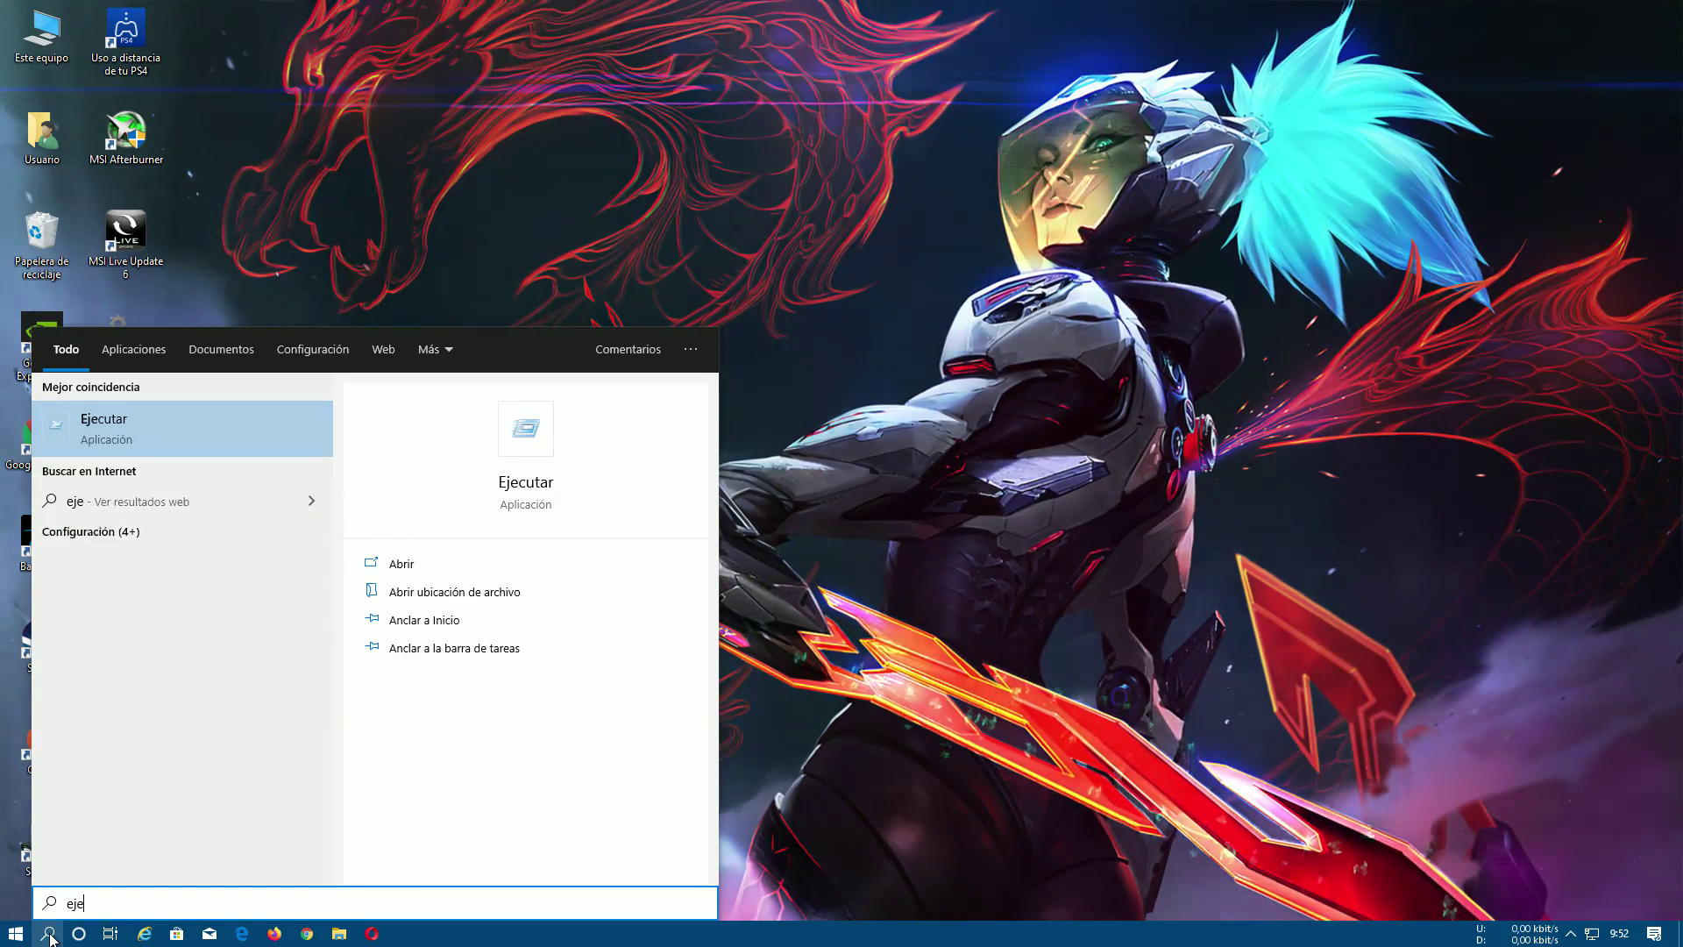
{"action": "type", "text": "utar"}
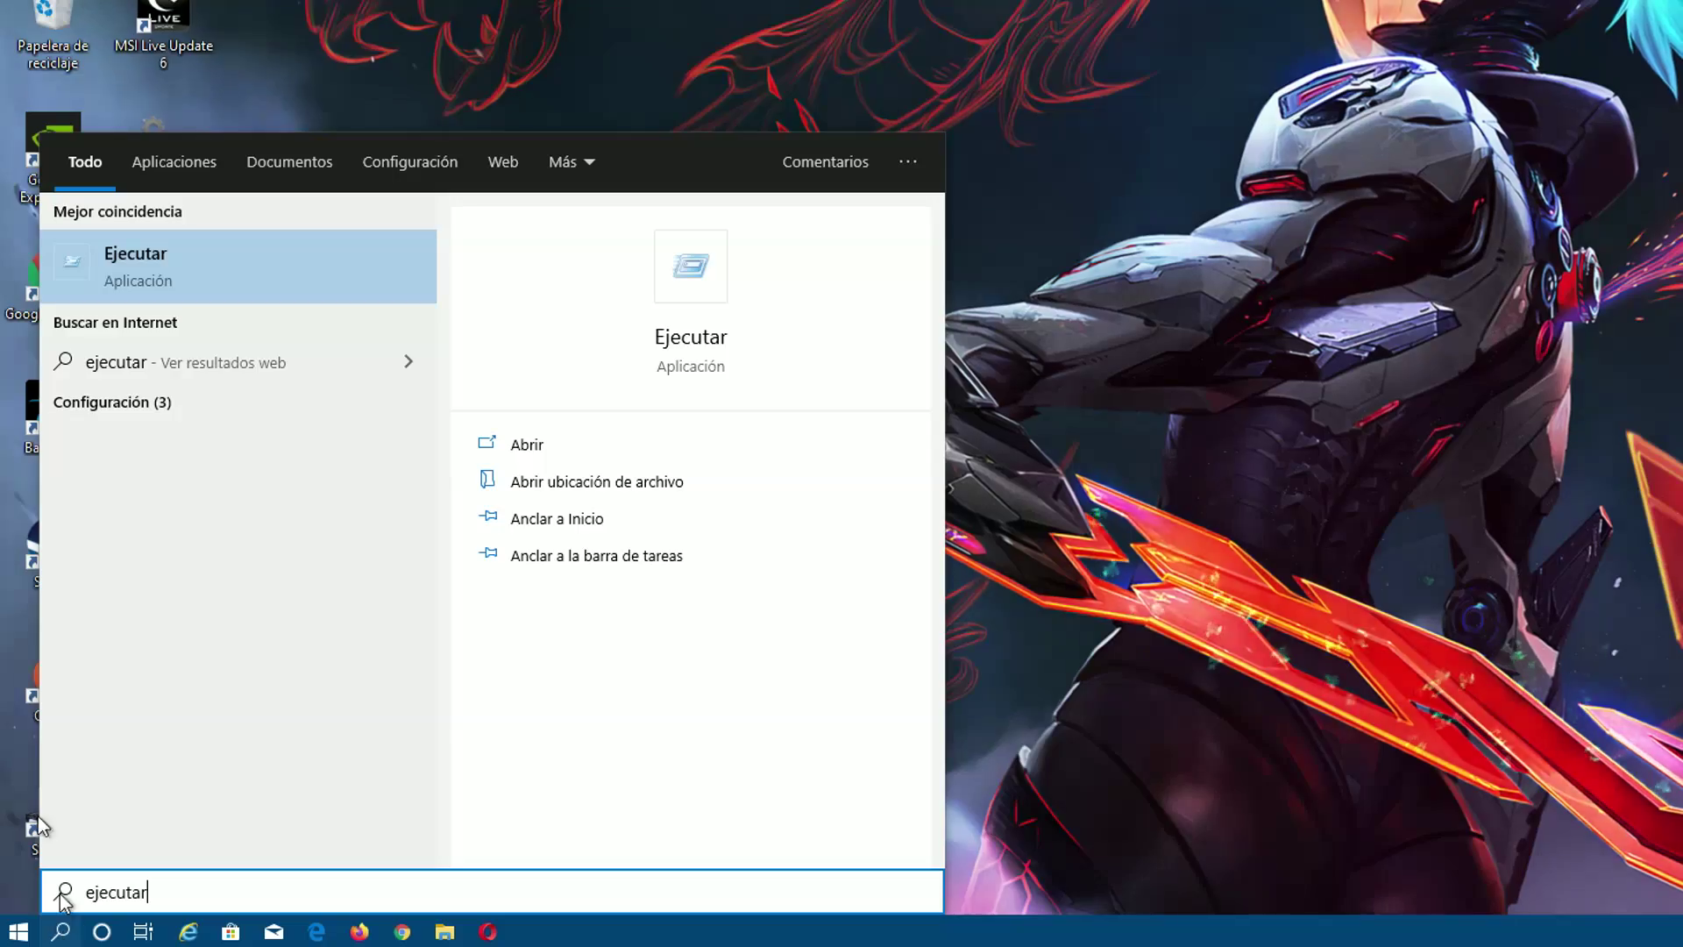
{"action": "left_click", "coordinate": [166, 295]}
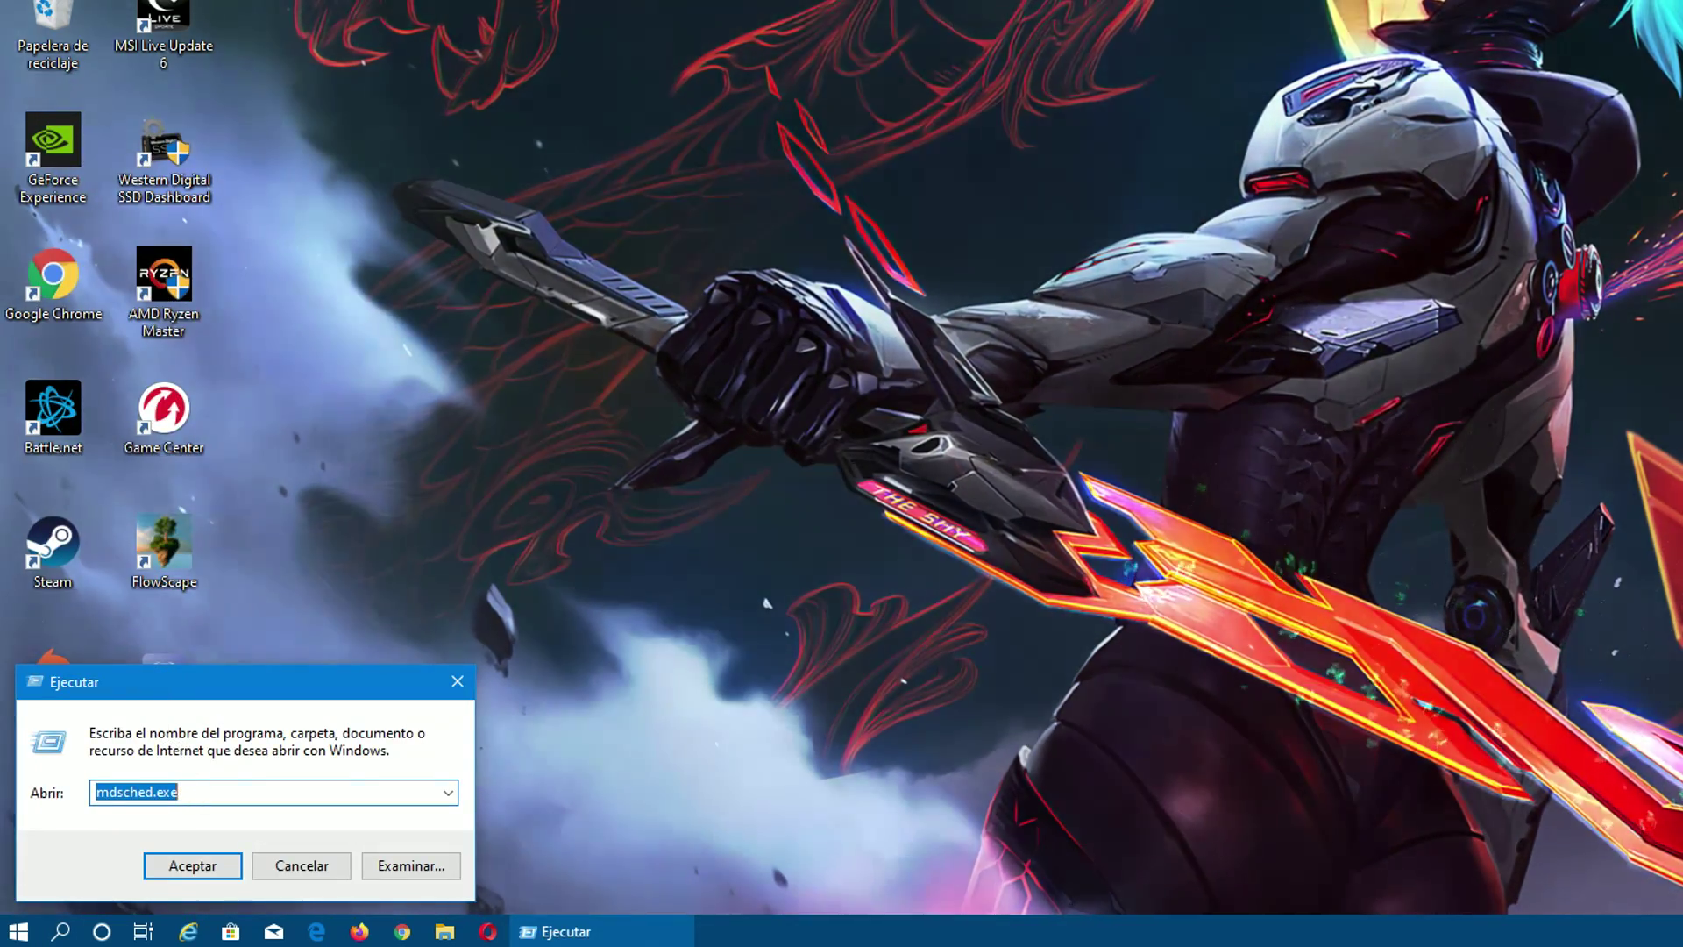
Run mdsched.exe and choose to restart now and check the computer for memory problems
{"action": "key", "text": "BackSpace"}
{"action": "type", "text": "mdsched.exe"}
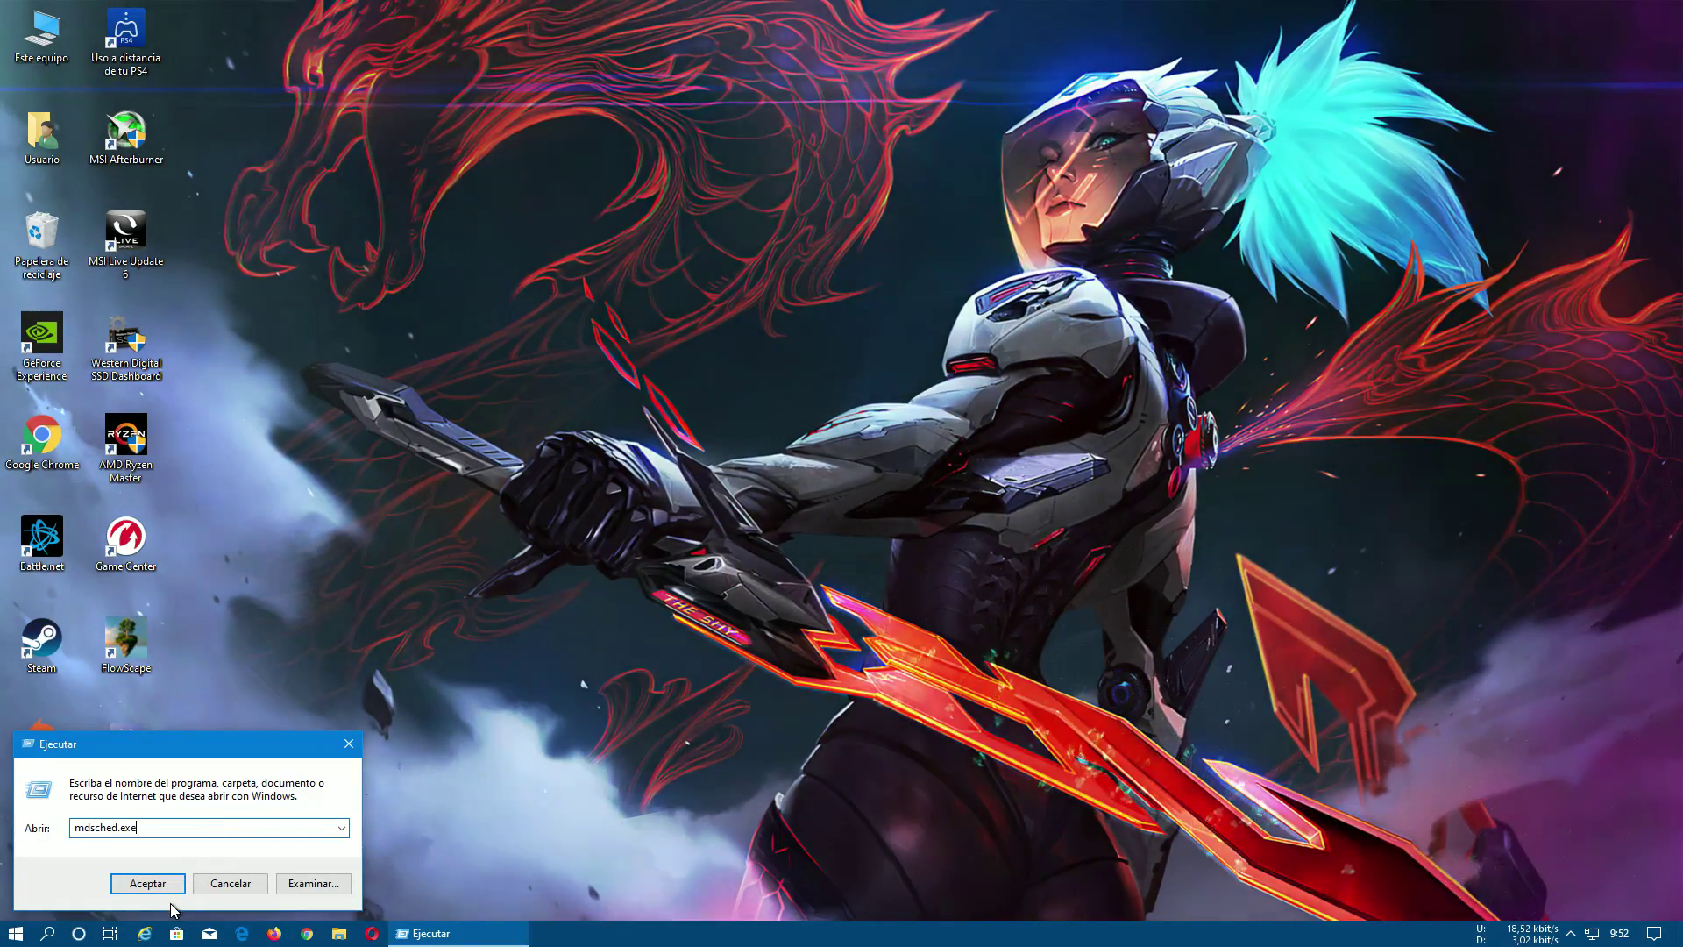
{"action": "left_click", "coordinate": [200, 860]}
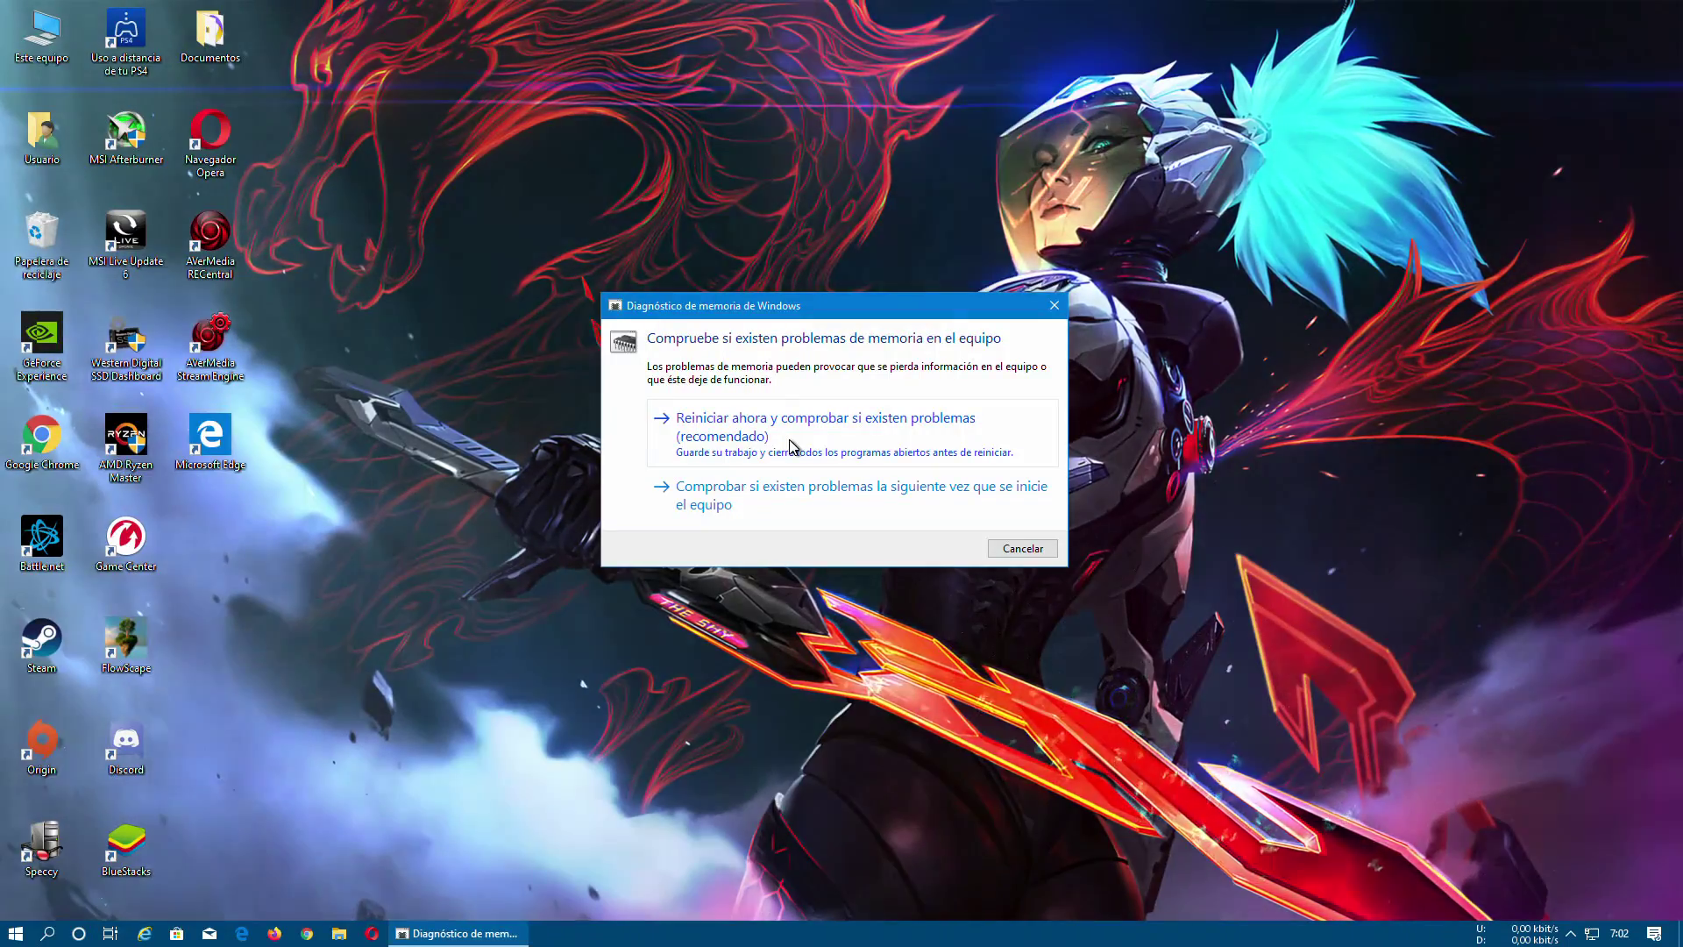
{"action": "left_click", "coordinate": [789, 440]}
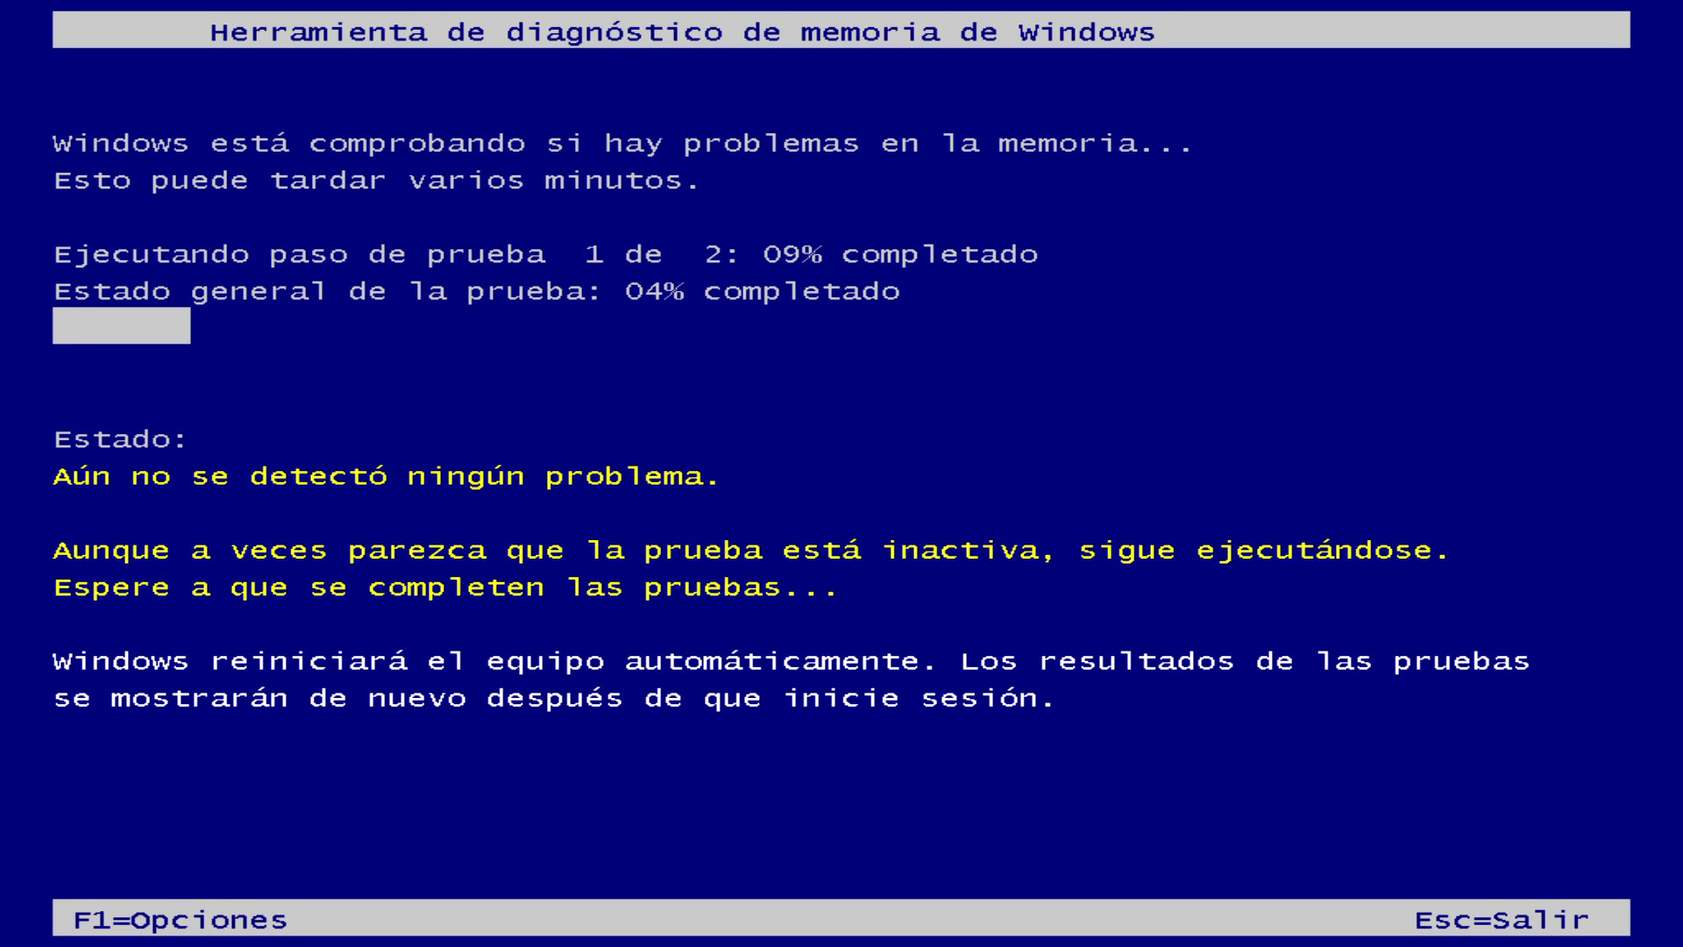
Review the memory test options, comparing the Básico, Estándar and Extendid test mixes and the cache setting, and leave without applying changes
{"action": "key", "text": "F1"}
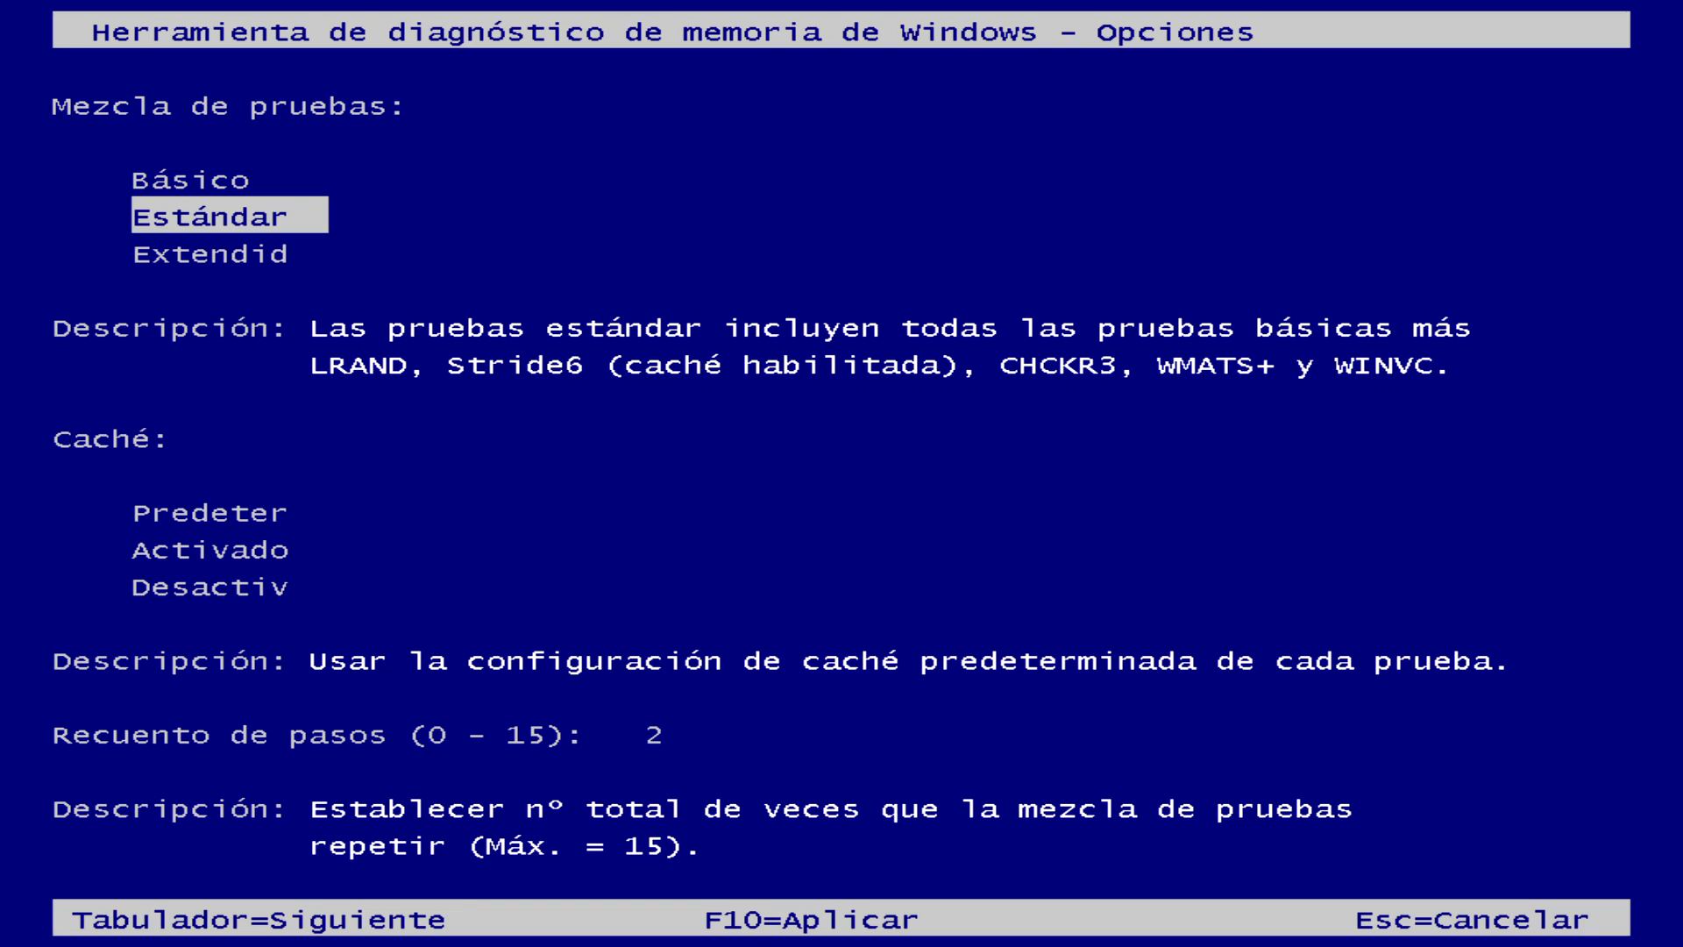
{"action": "key", "text": "Up"}
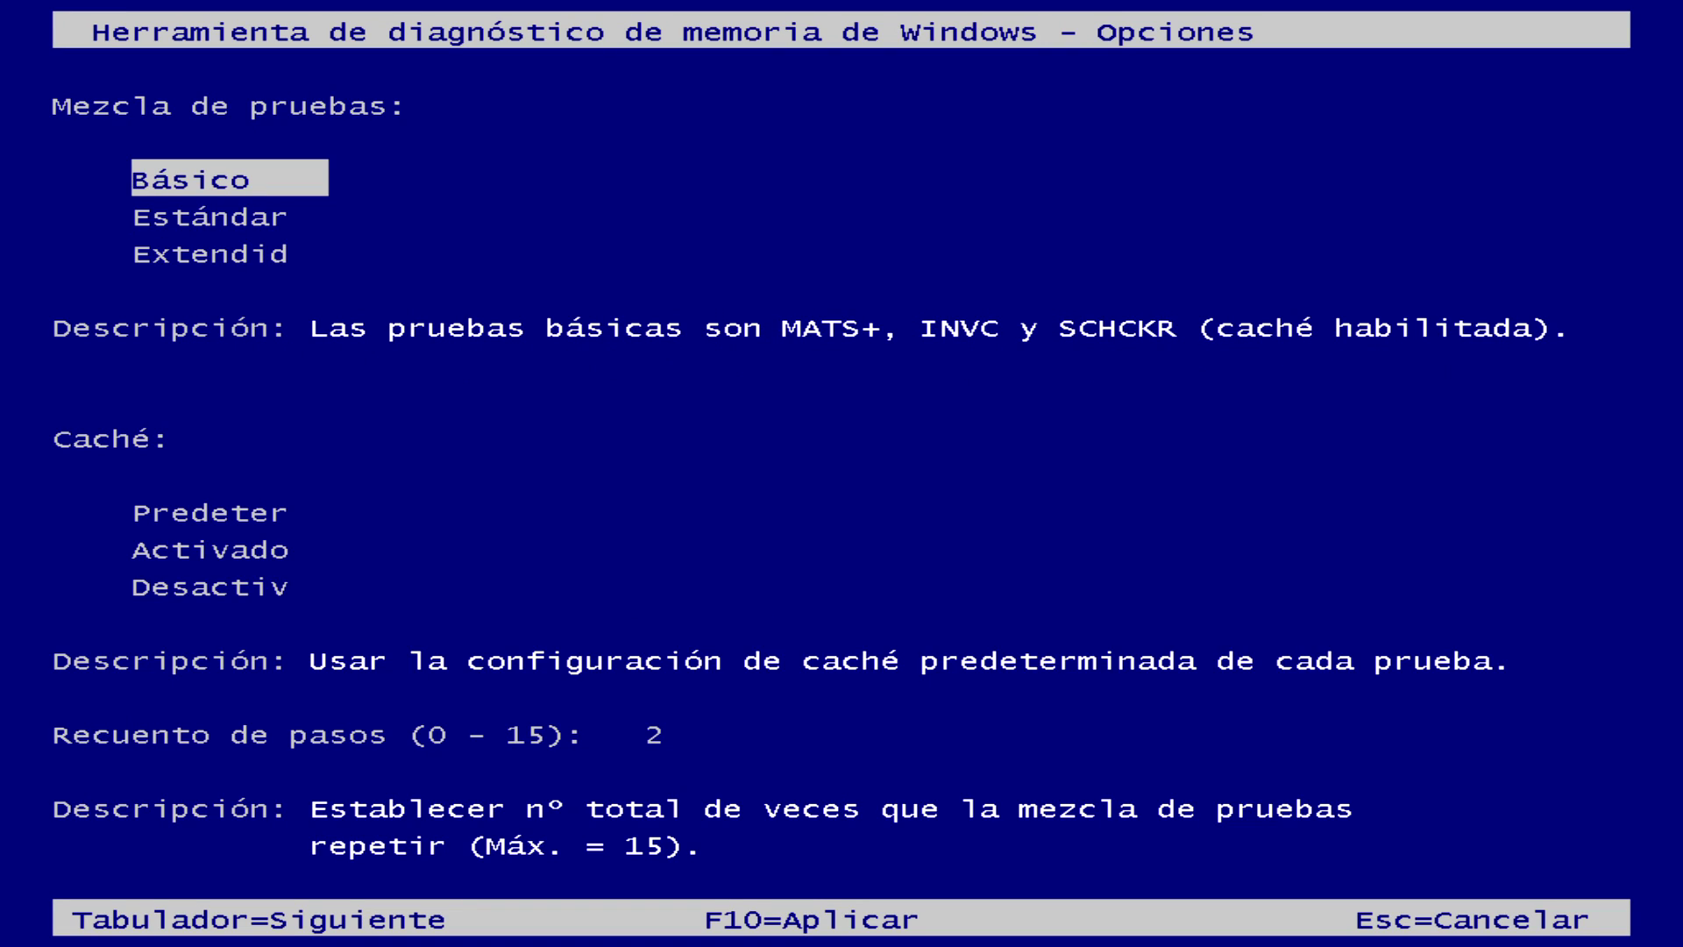
{"action": "key", "text": "Down"}
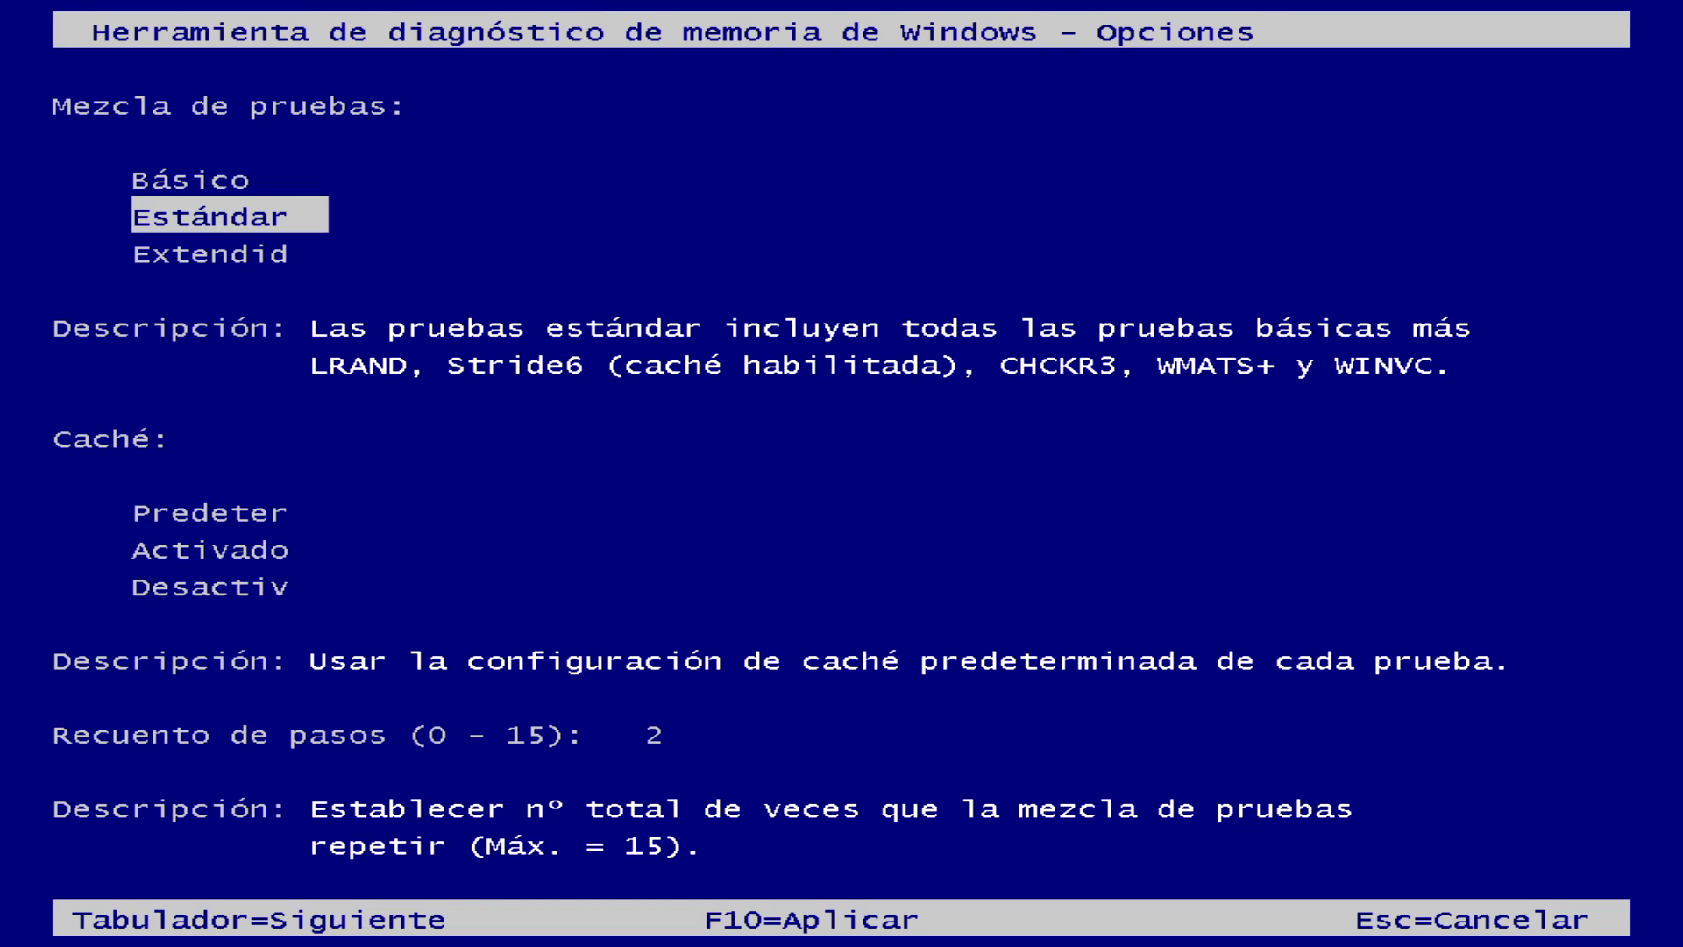
{"action": "key", "text": "Down"}
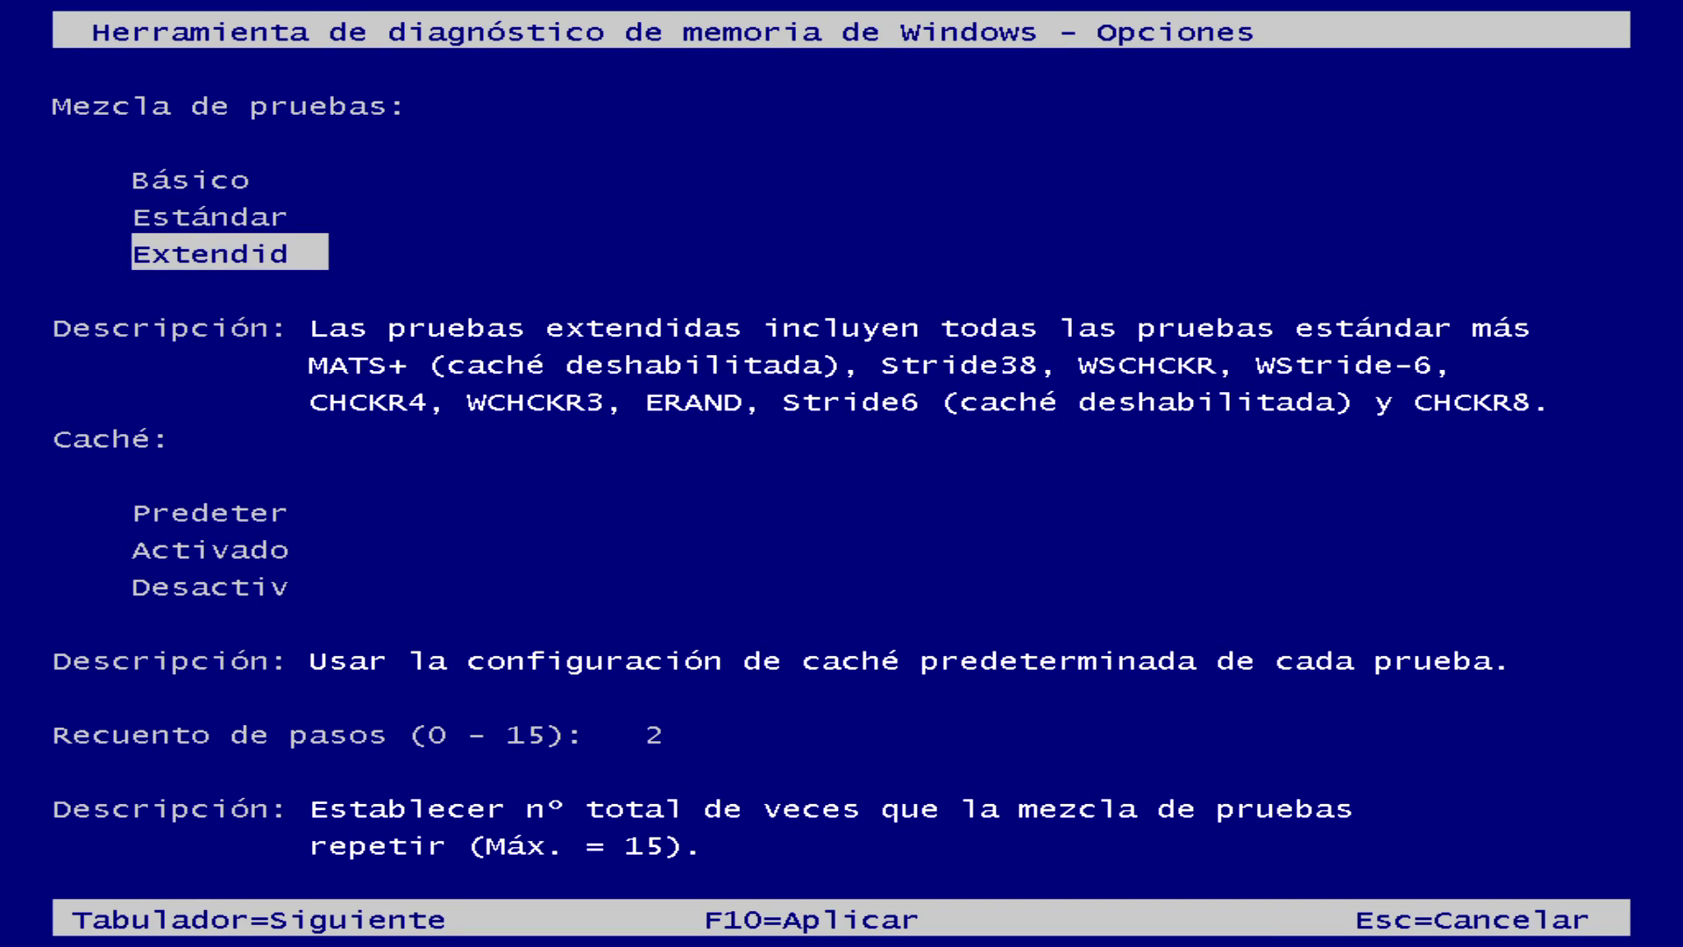
{"action": "key", "text": "Up"}
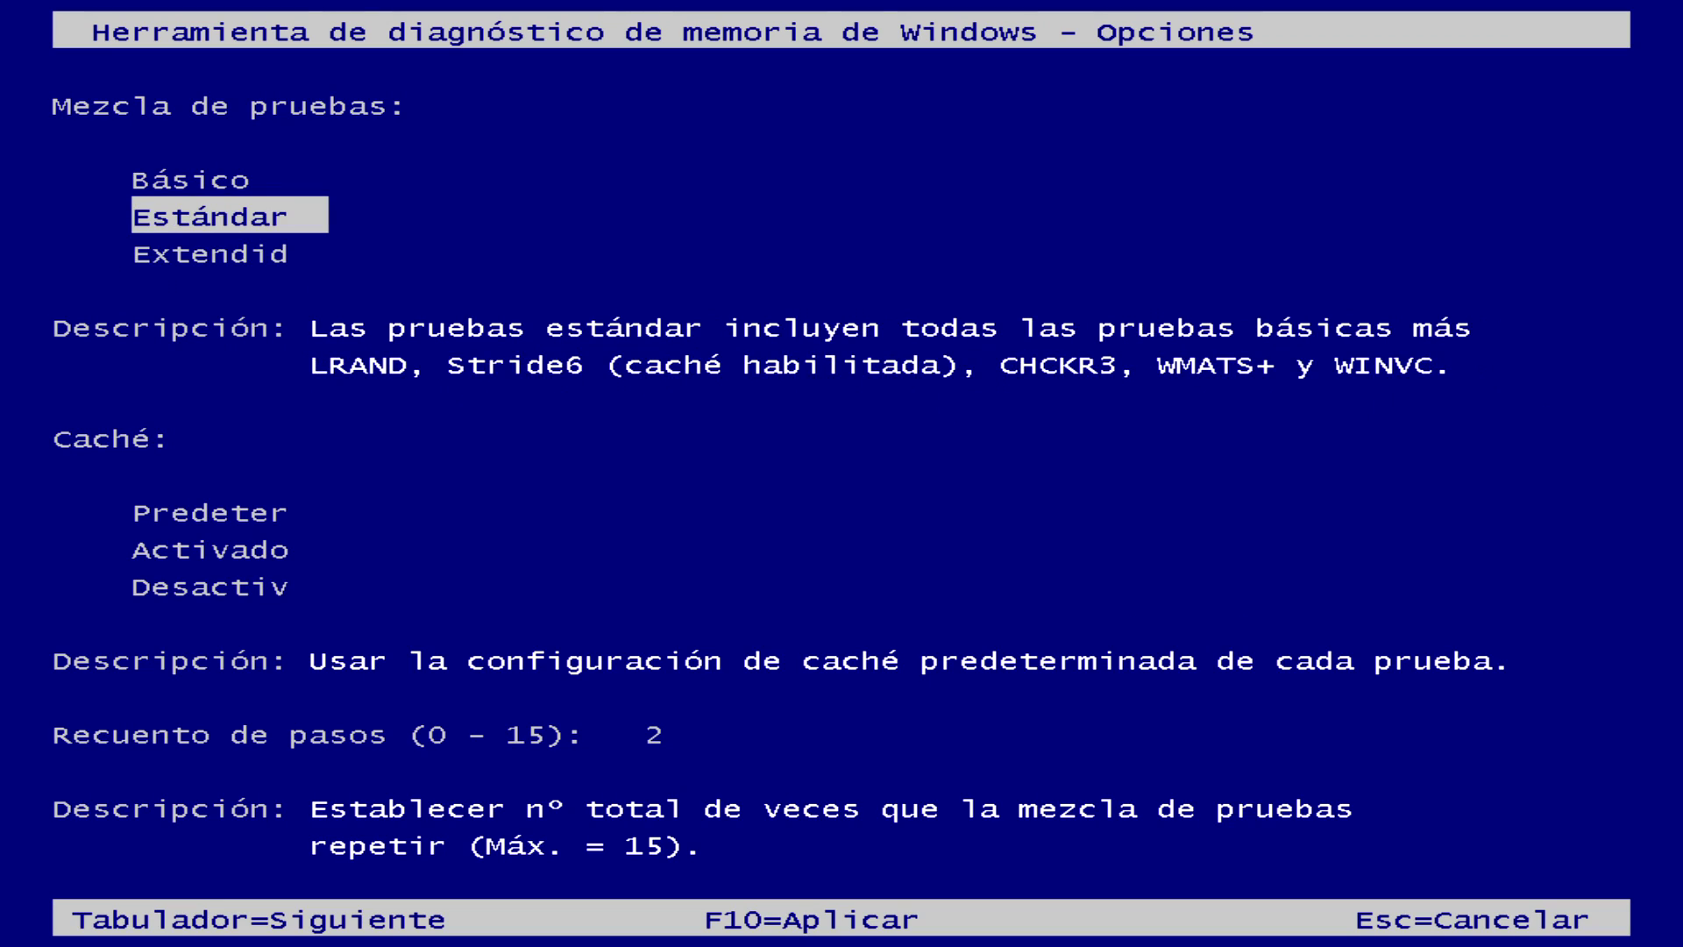
{"action": "key", "text": "Up"}
{"action": "key", "text": "Down"}
{"action": "key", "text": "Tab"}
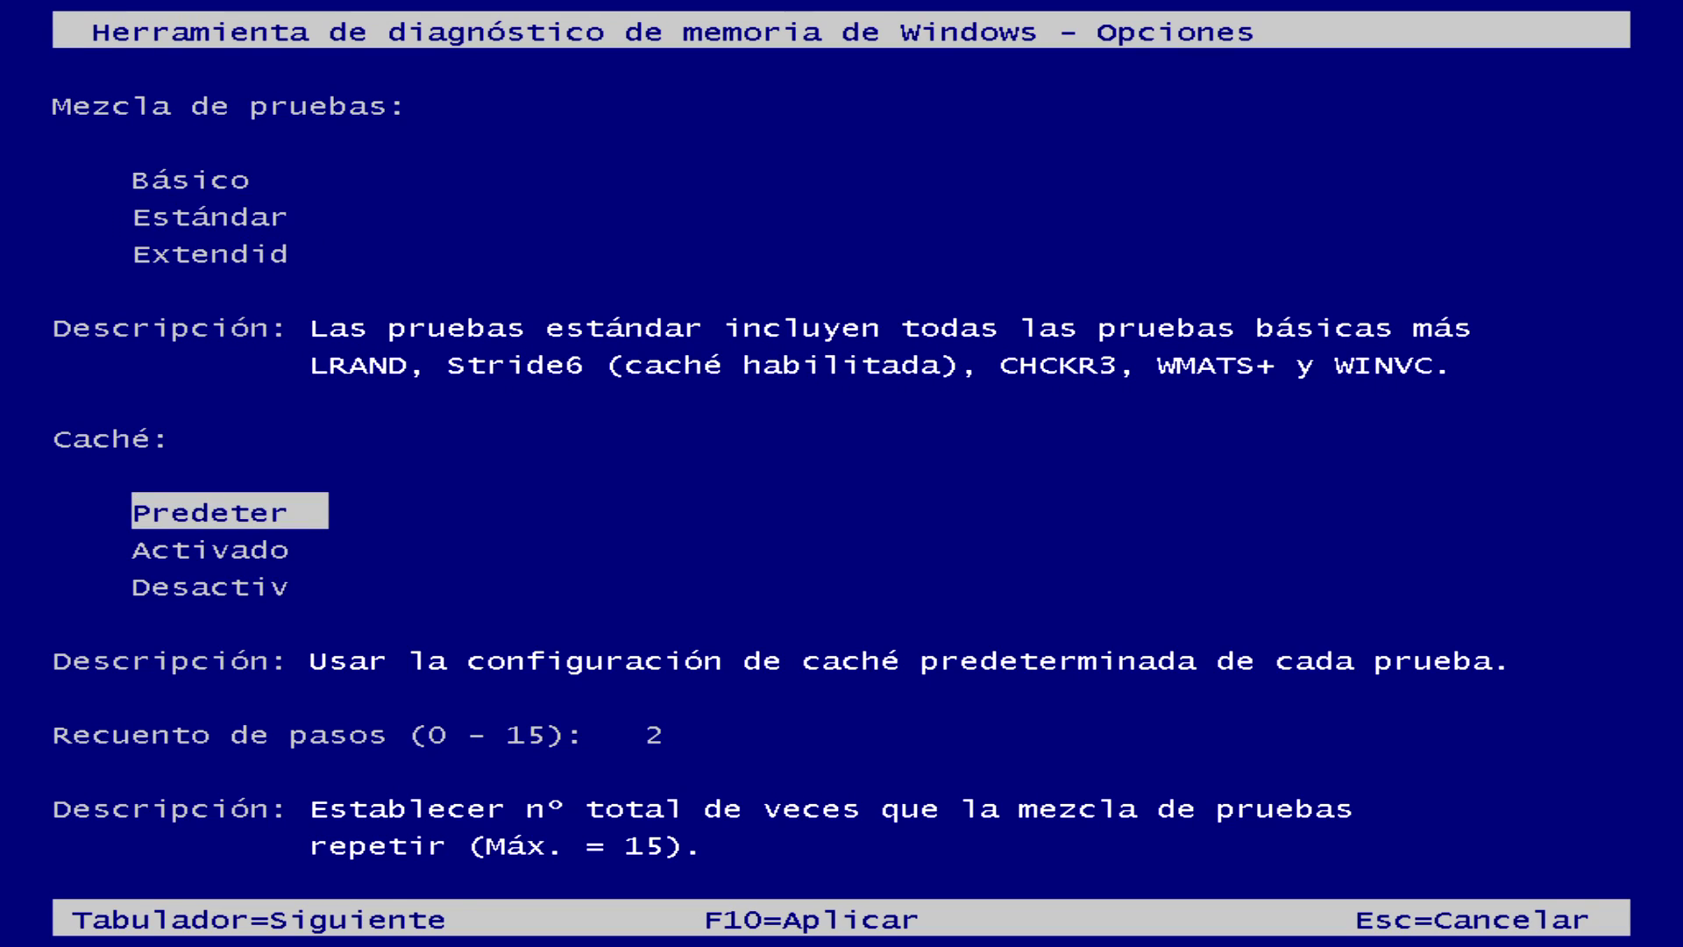
{"action": "key", "text": "Escape"}
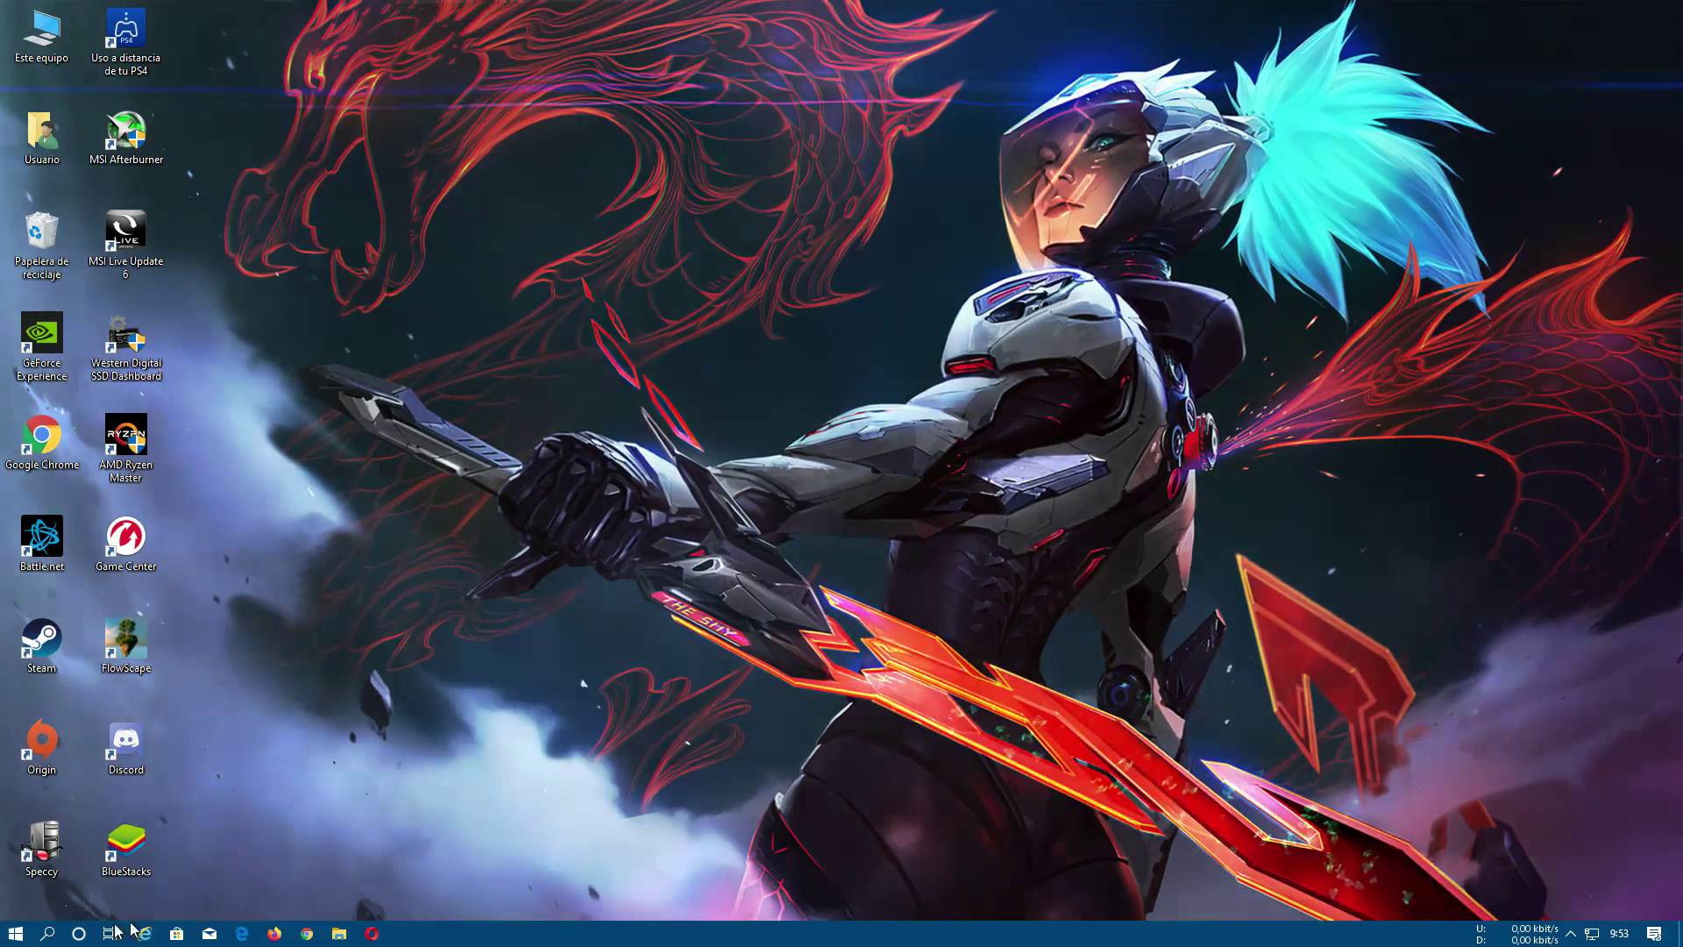
Find and open Visor de eventos, and display the Sistema log under Registros de Windows
{"action": "left_click", "coordinate": [42, 935]}
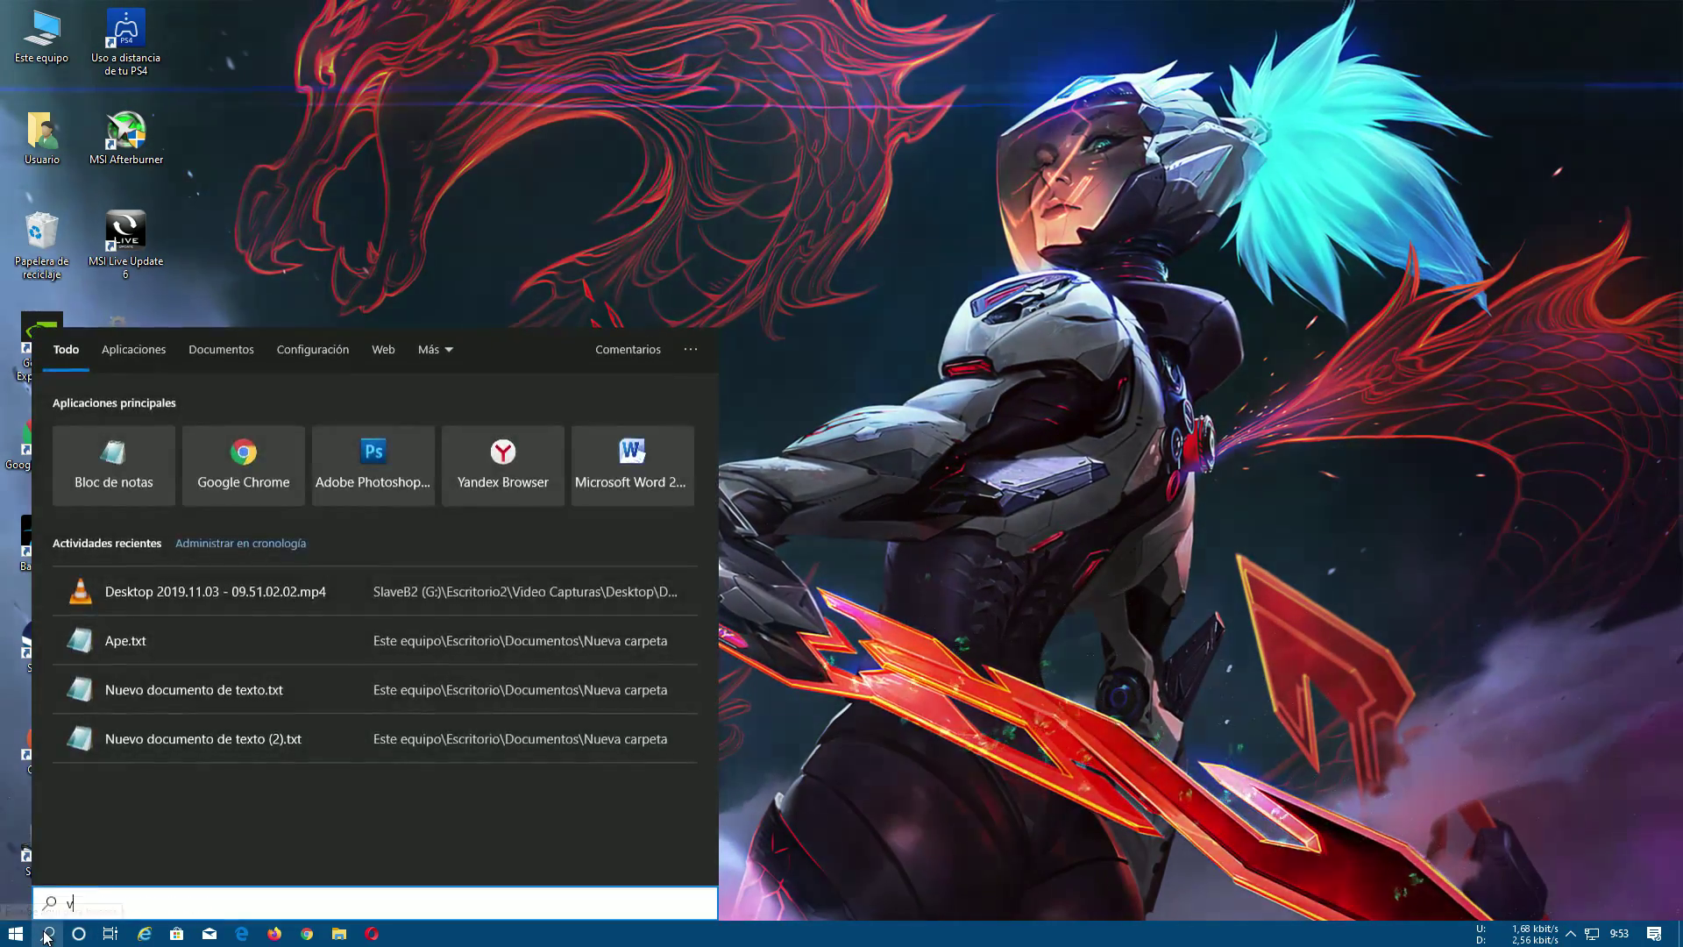
{"action": "type", "text": "visor de e"}
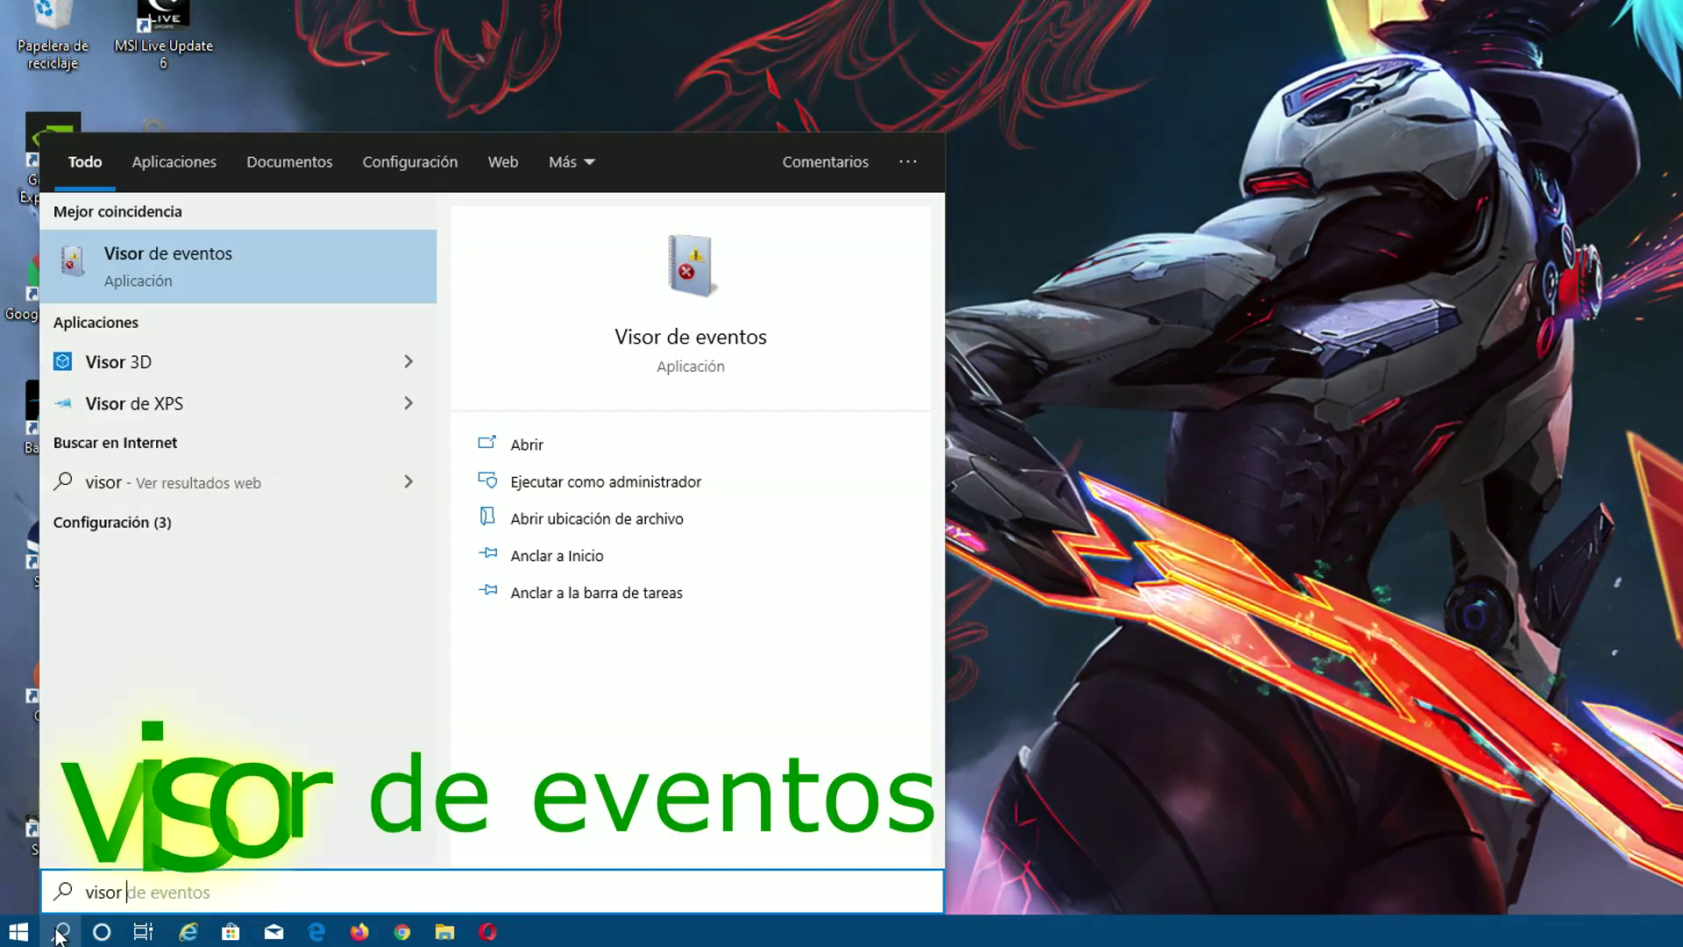
{"action": "type", "text": "ventos"}
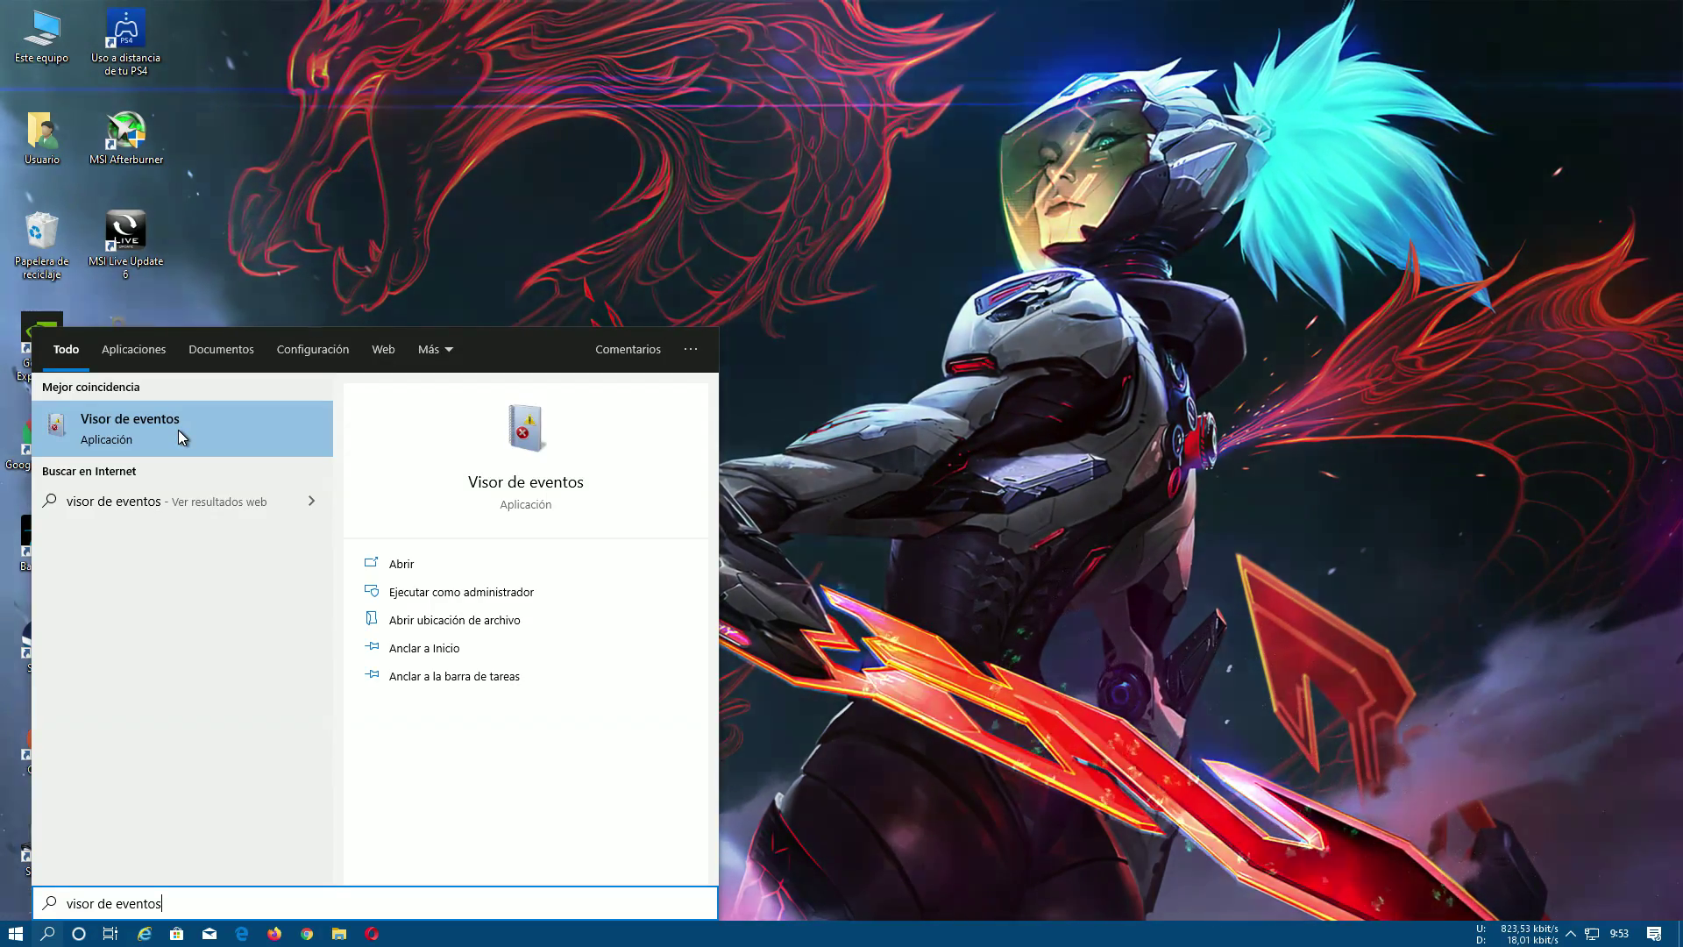
{"action": "left_click", "coordinate": [213, 260]}
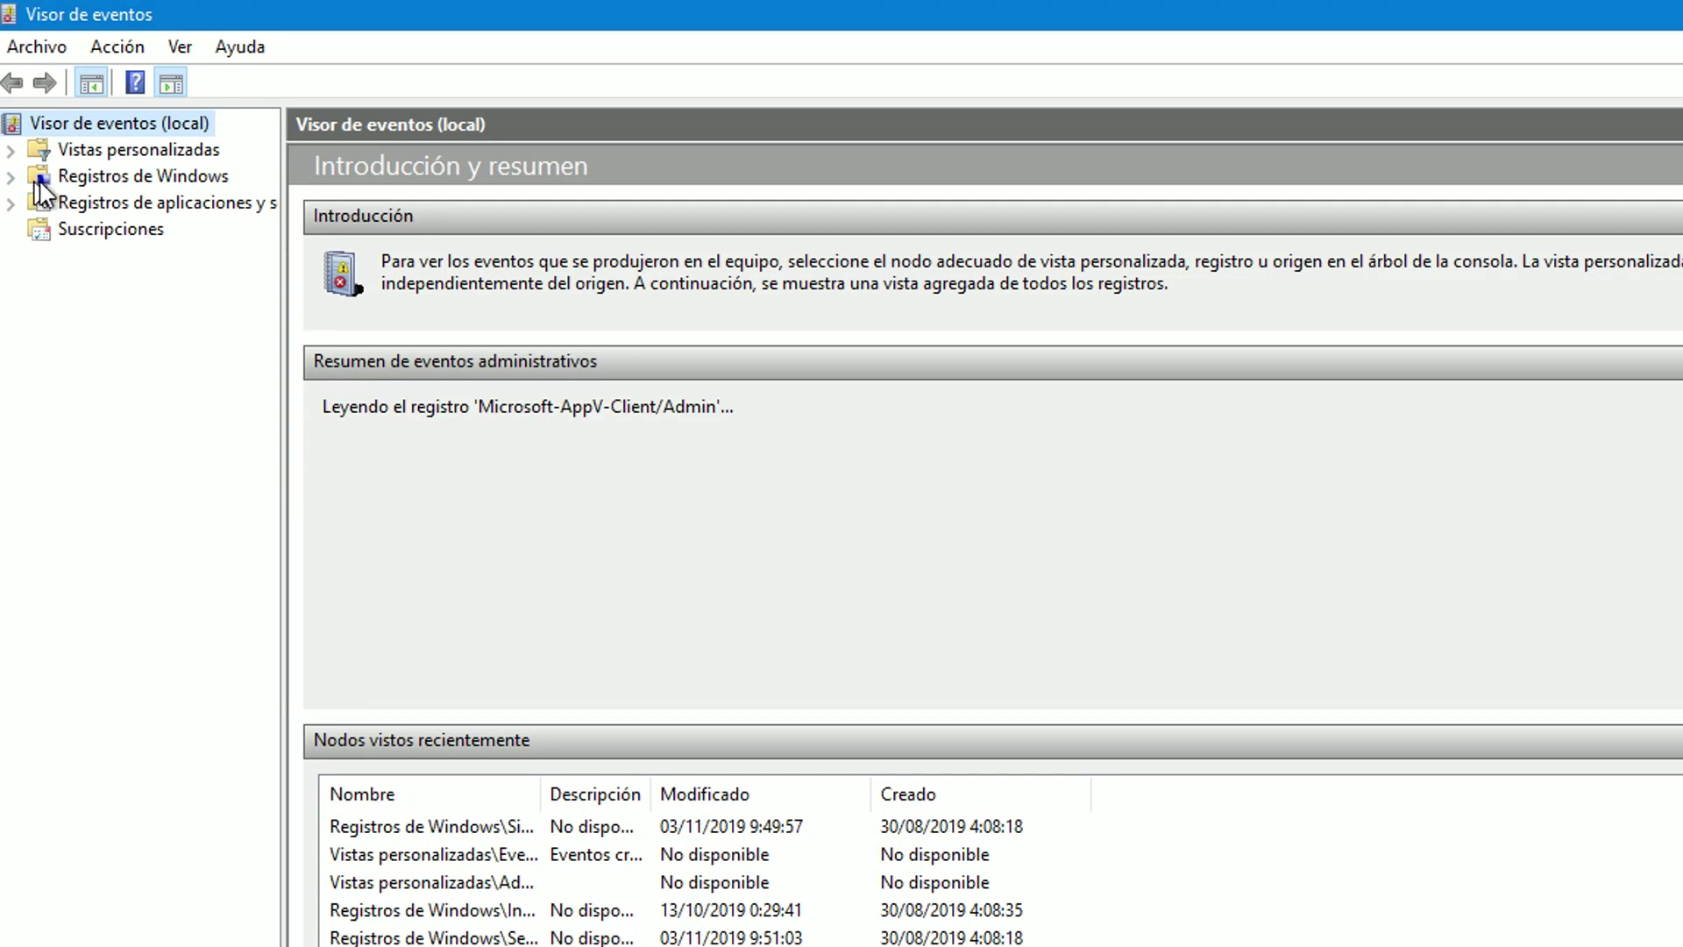
{"action": "left_click", "coordinate": [11, 176]}
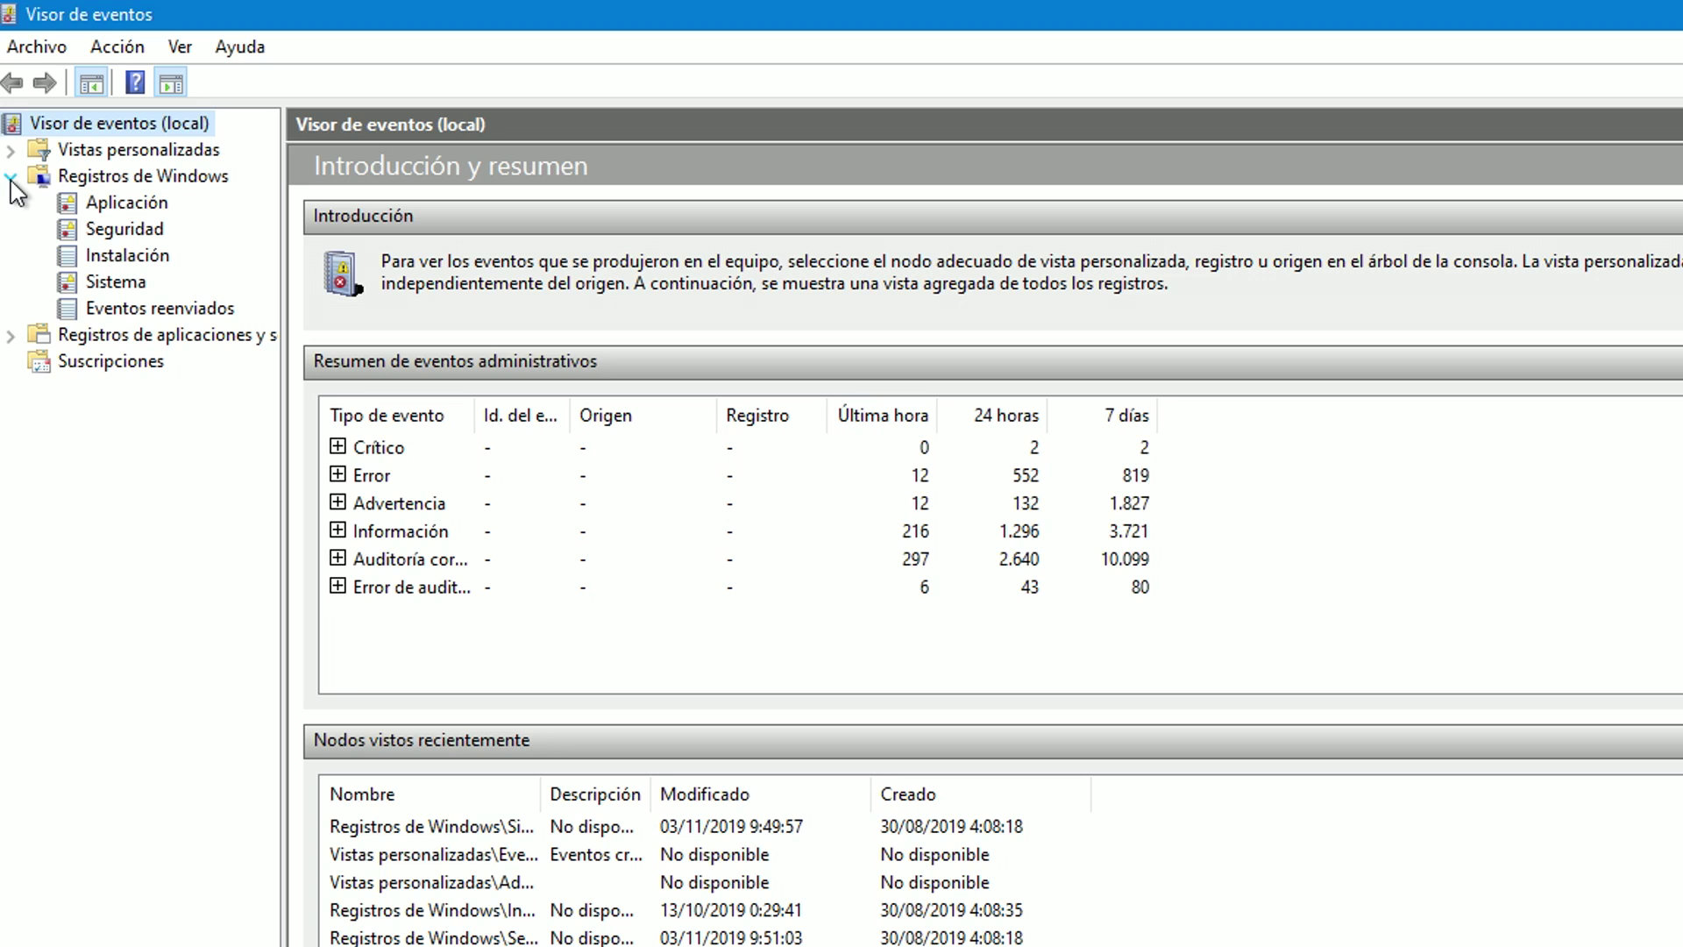
{"action": "left_click", "coordinate": [91, 290]}
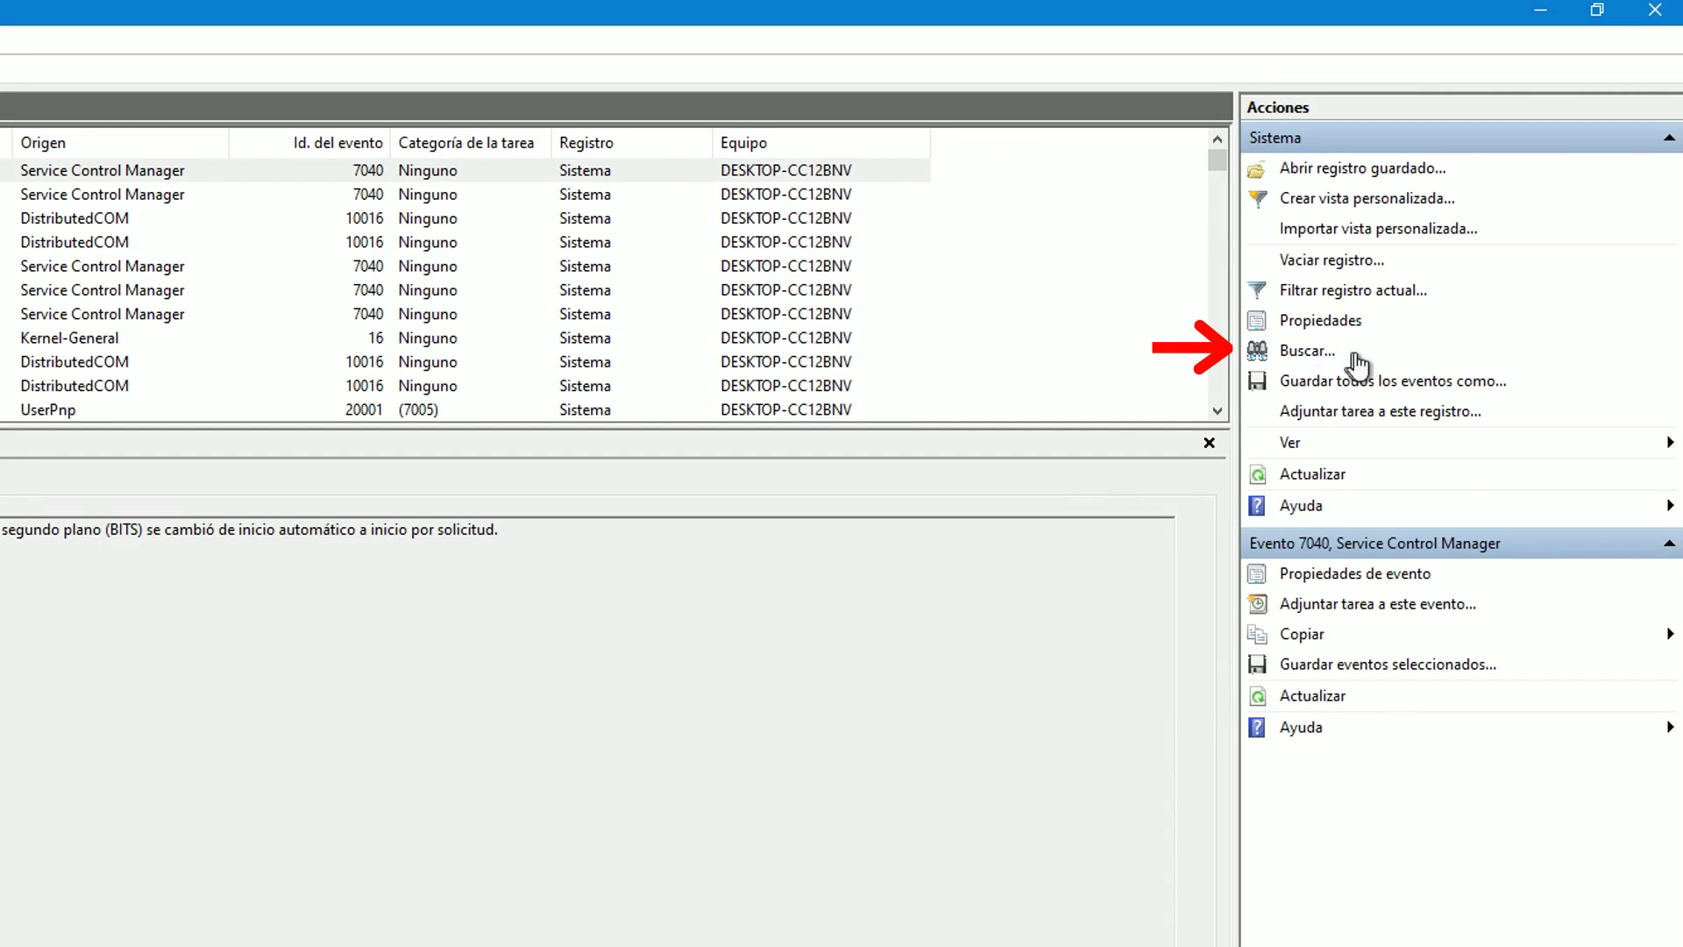
Search the Sistema log for "MemoryDiagnostic" and select the matching MemoryDiagnostics-Results event
{"action": "left_click", "coordinate": [1309, 351]}
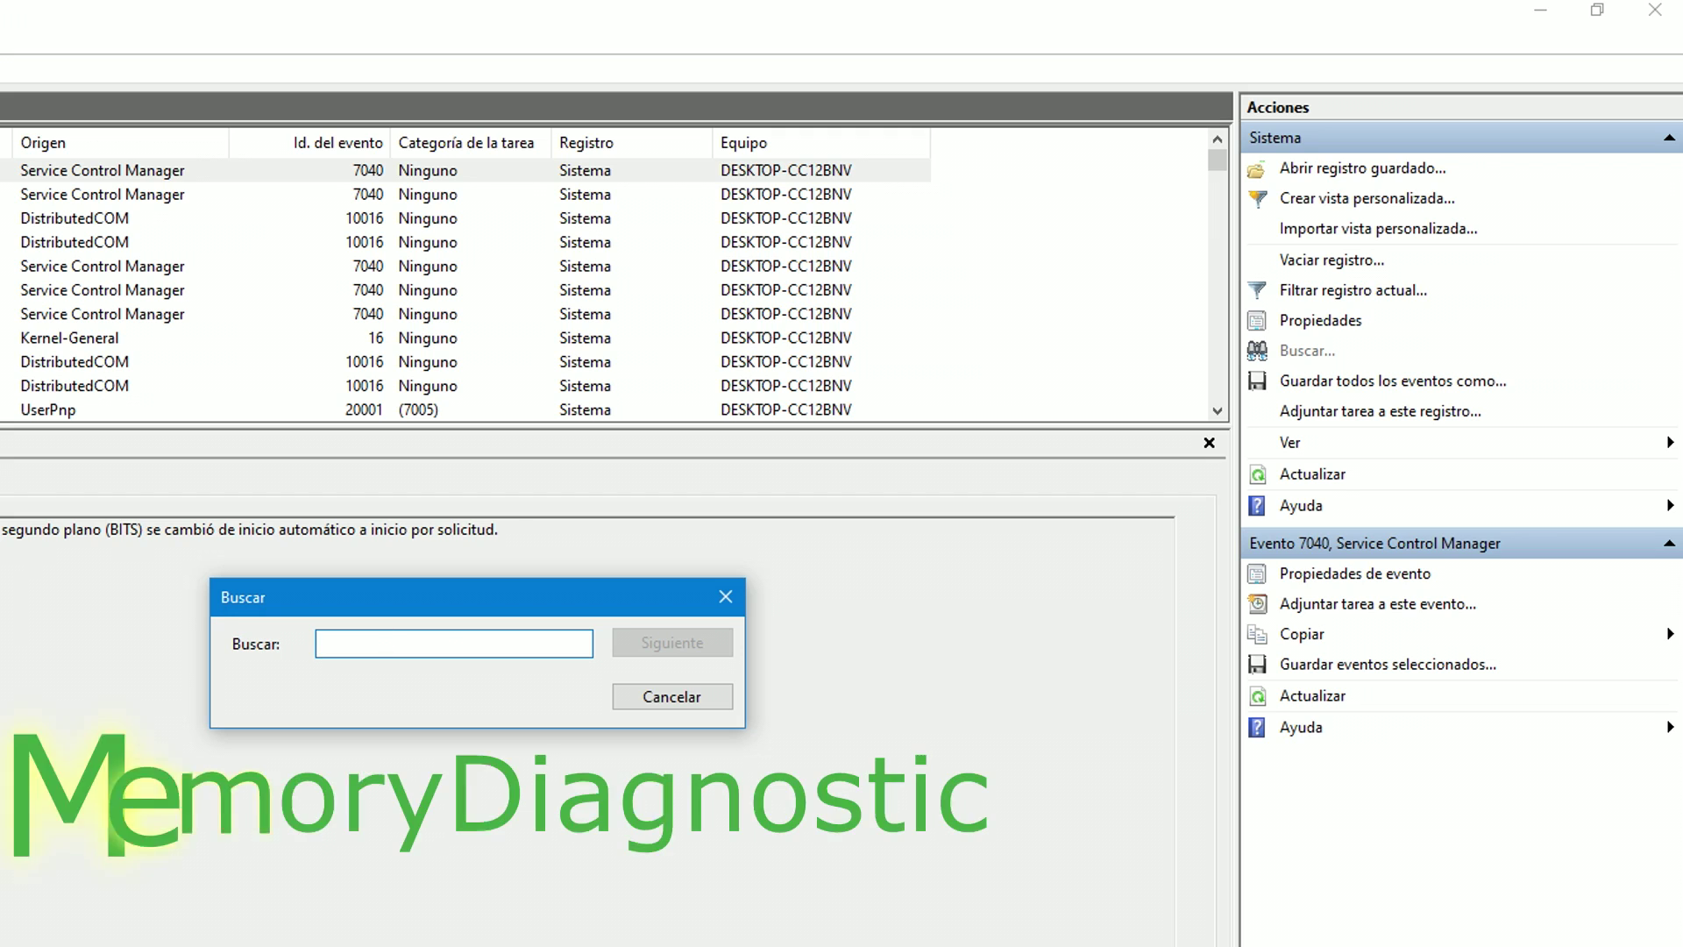
{"action": "type", "text": "MemoryDiagnostic"}
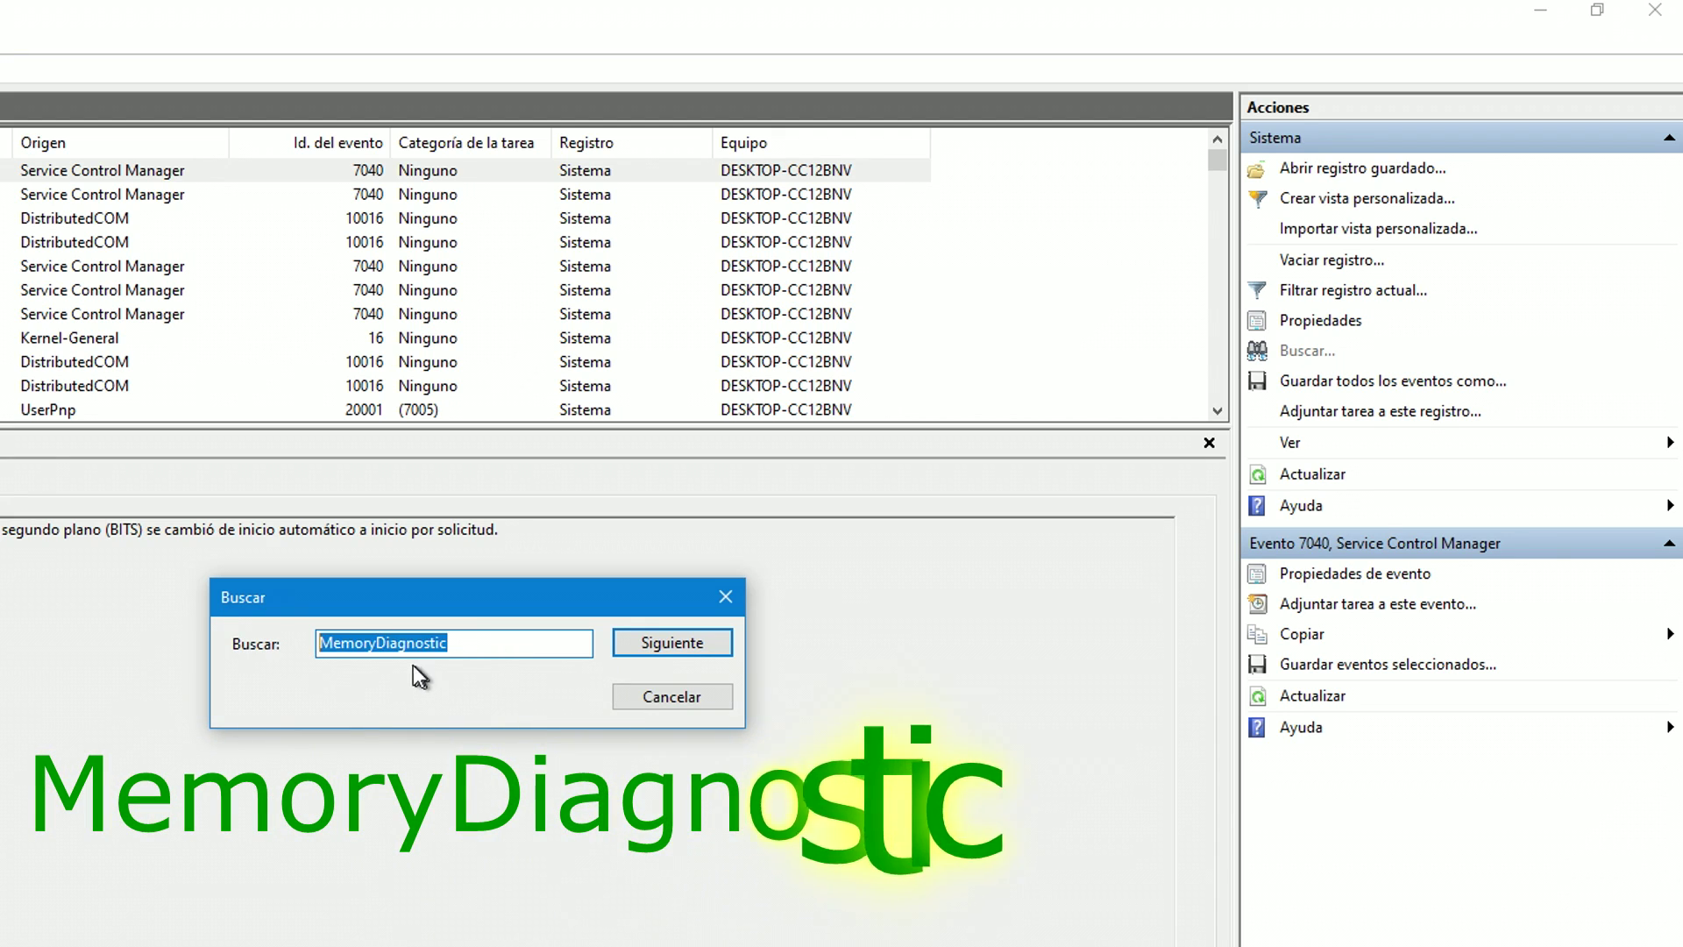
{"action": "left_click", "coordinate": [347, 647]}
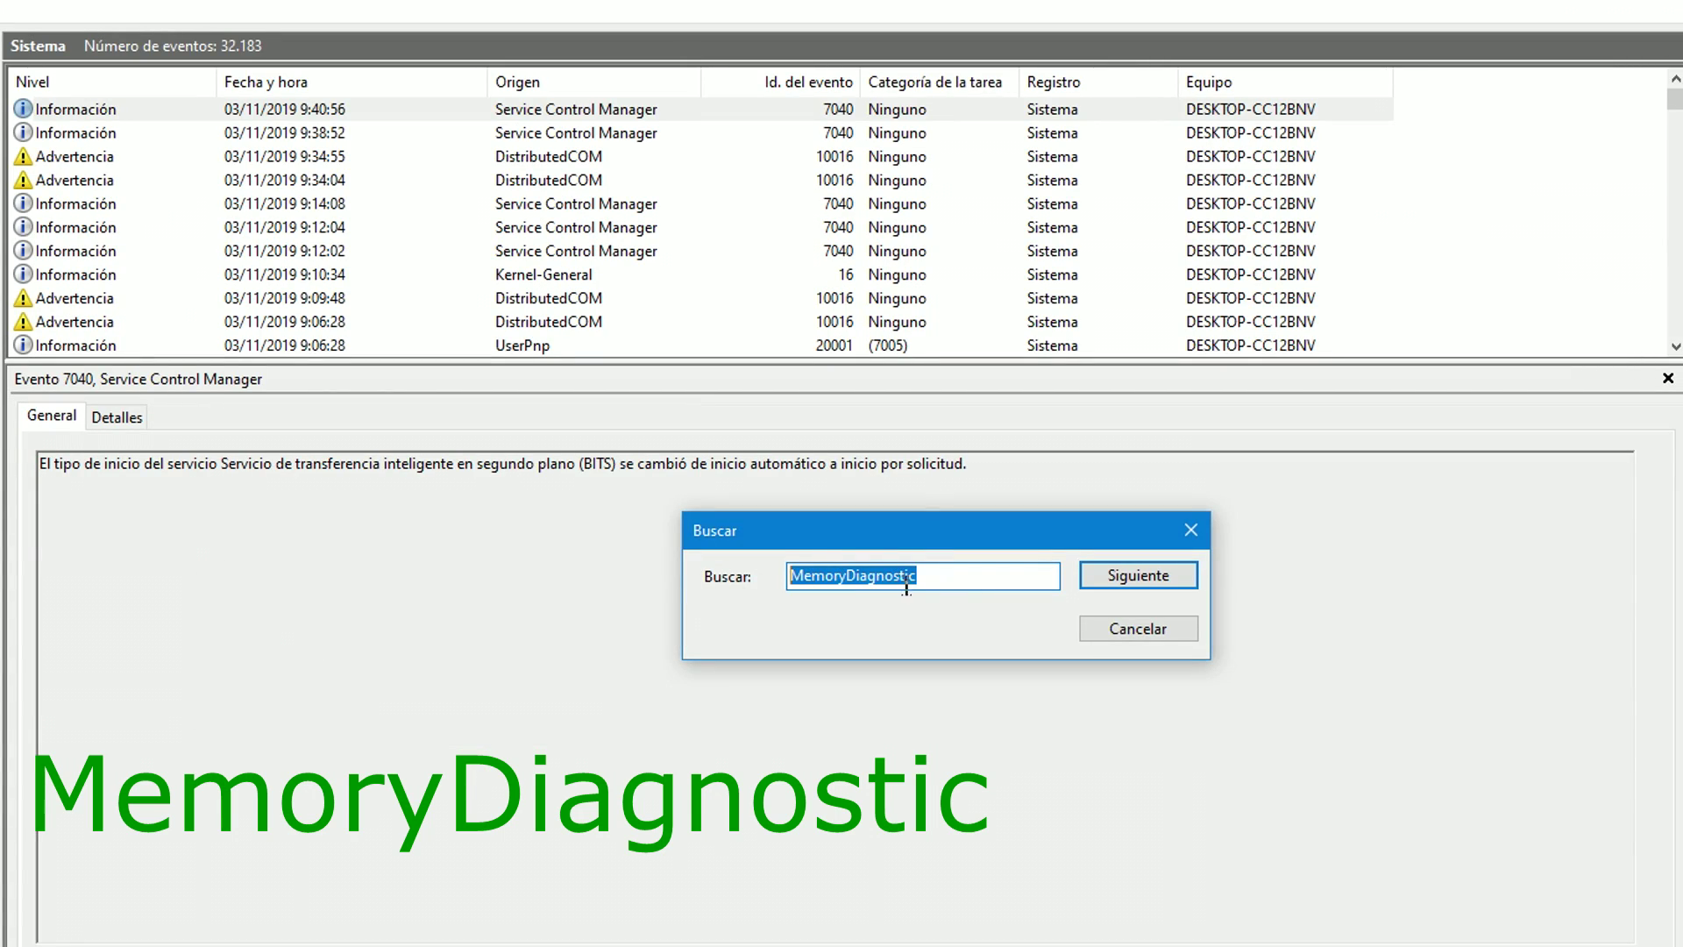
{"action": "left_click", "coordinate": [462, 646]}
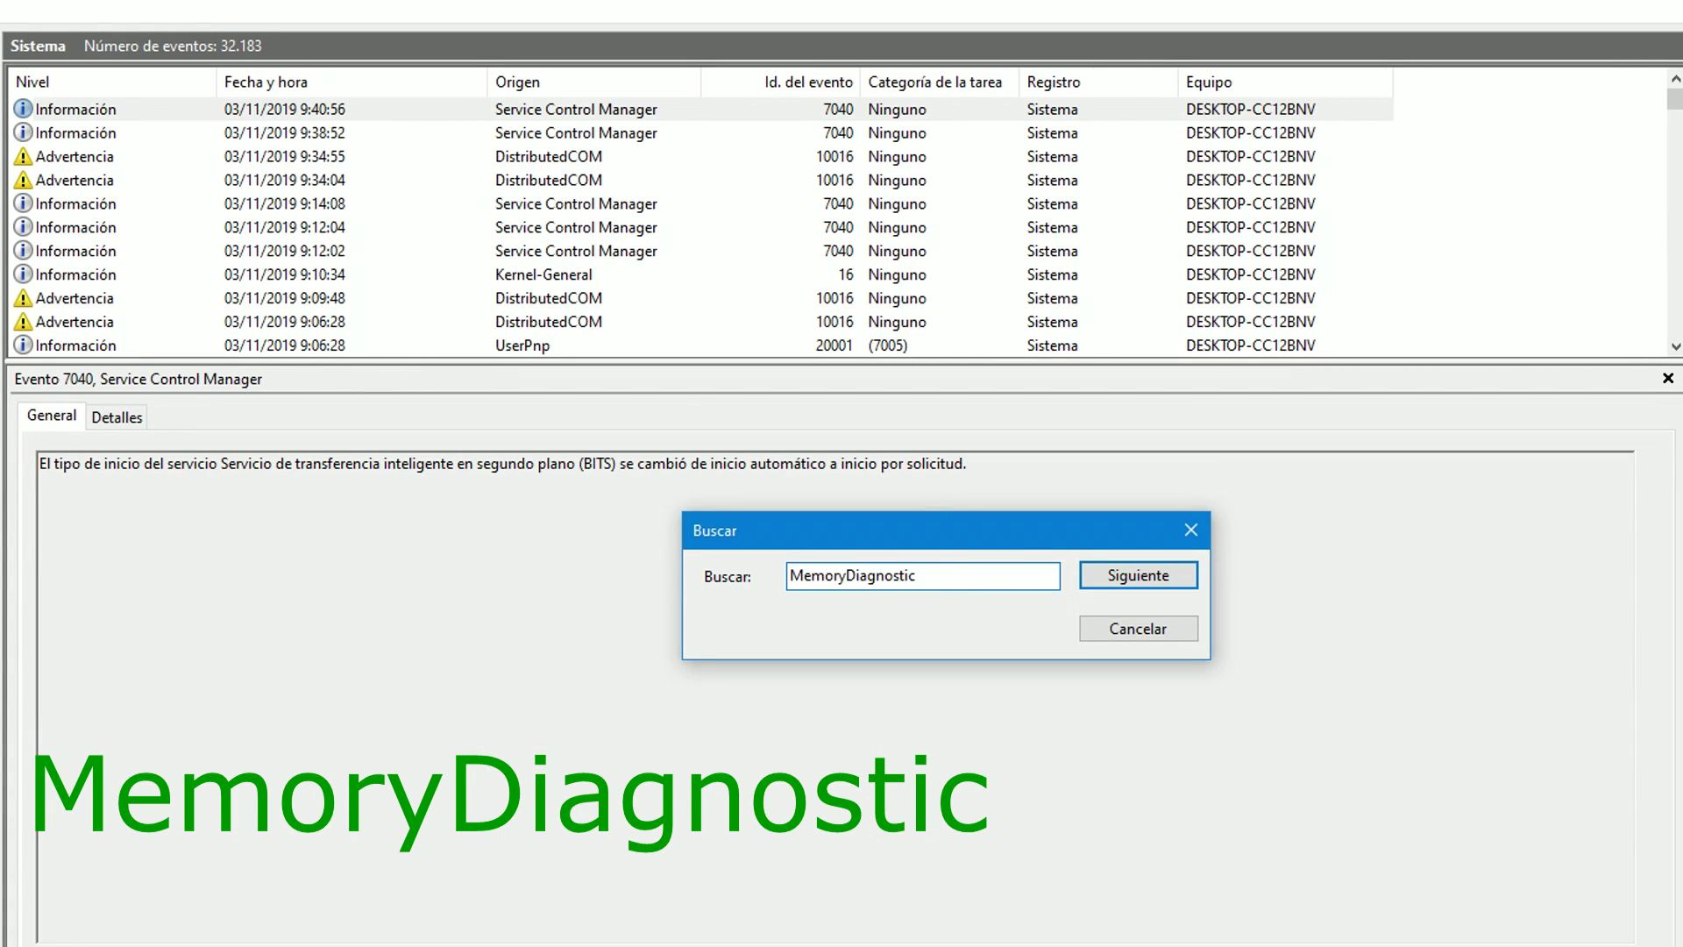
{"action": "left_click", "coordinate": [1112, 581]}
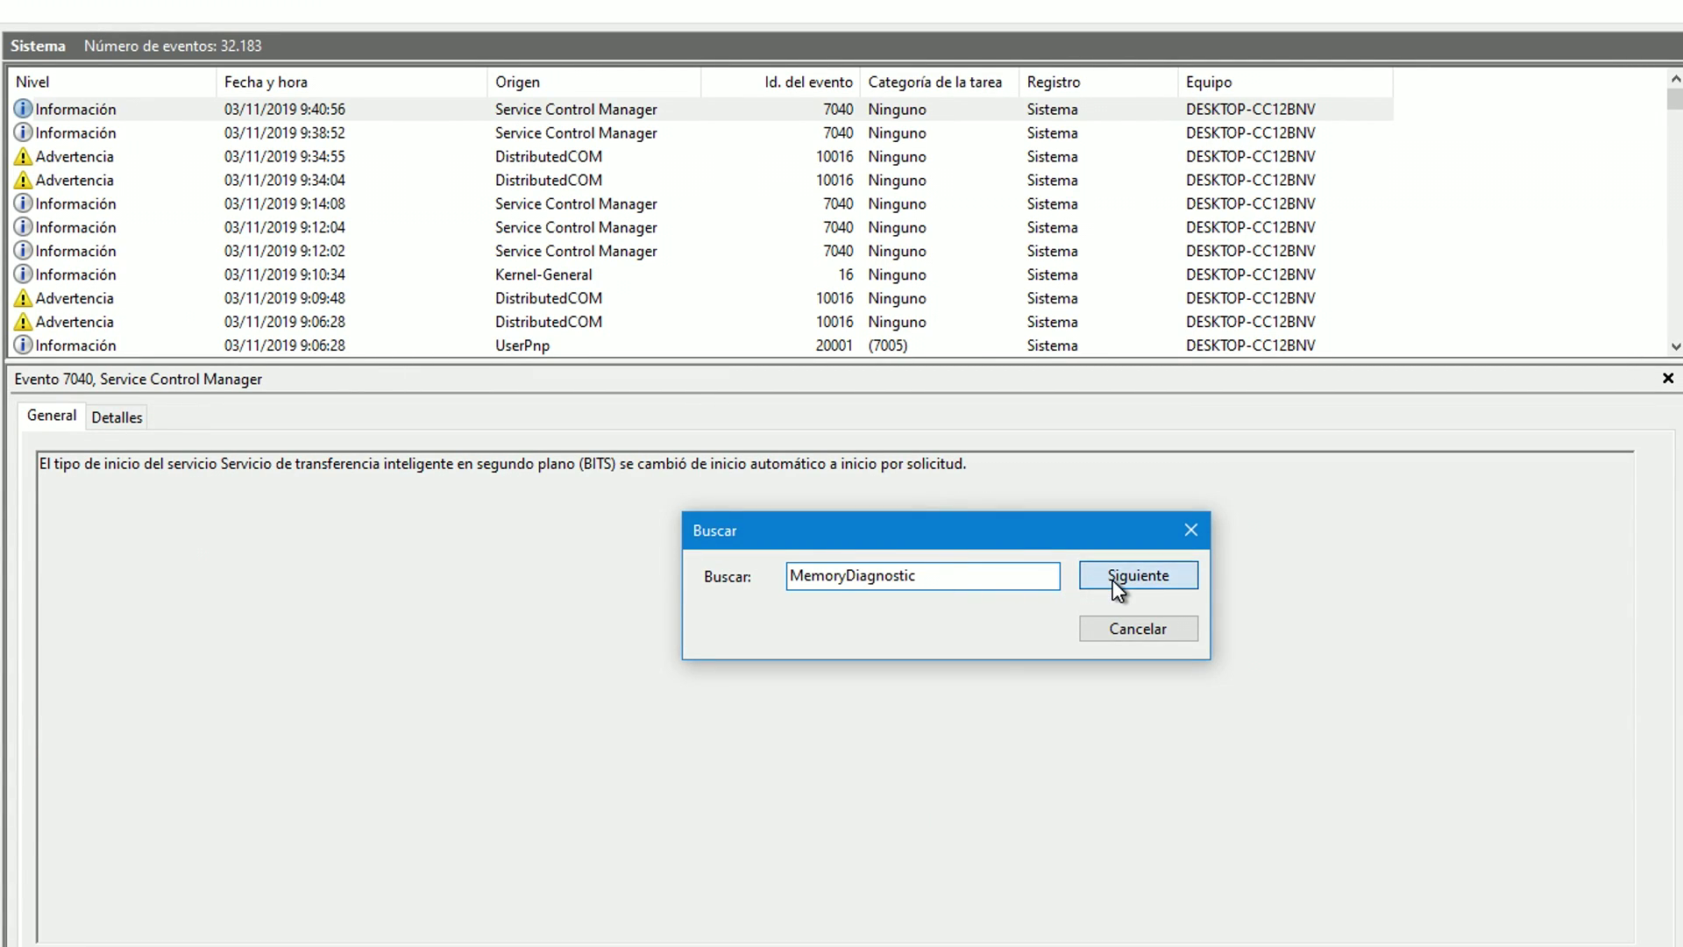
{"action": "left_click", "coordinate": [1190, 531]}
{"action": "left_click", "coordinate": [628, 350]}
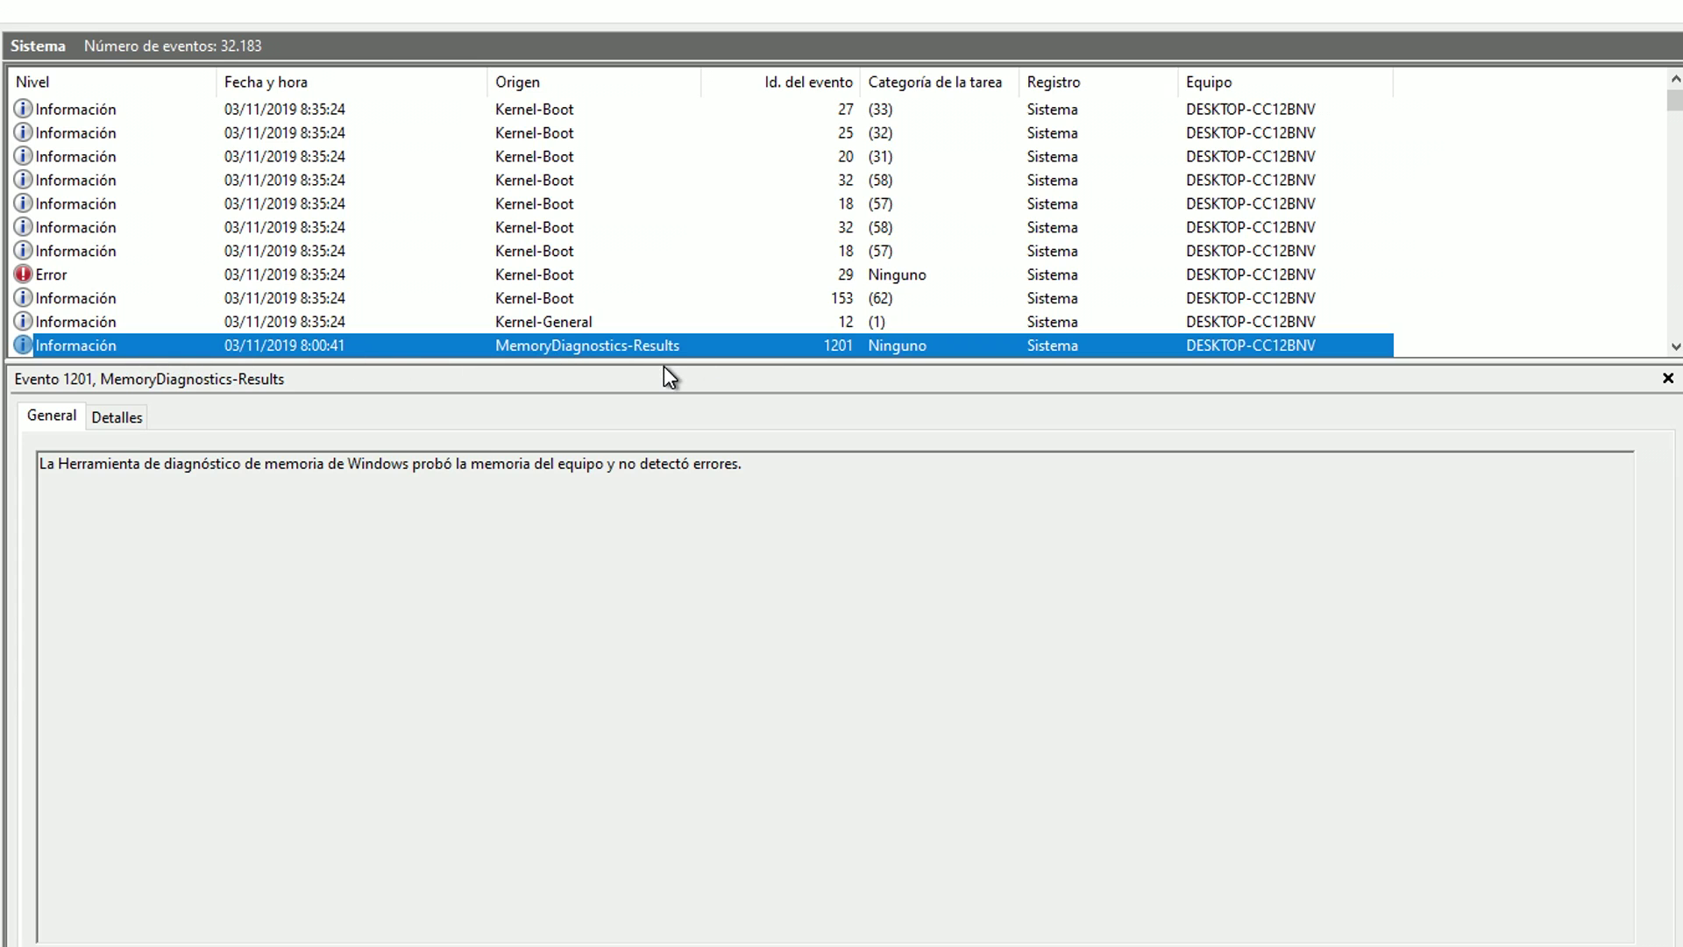
Open the properties of the MemoryDiagnostics-Results event and read its general description of the test outcome
{"action": "double_click", "coordinate": [255, 348]}
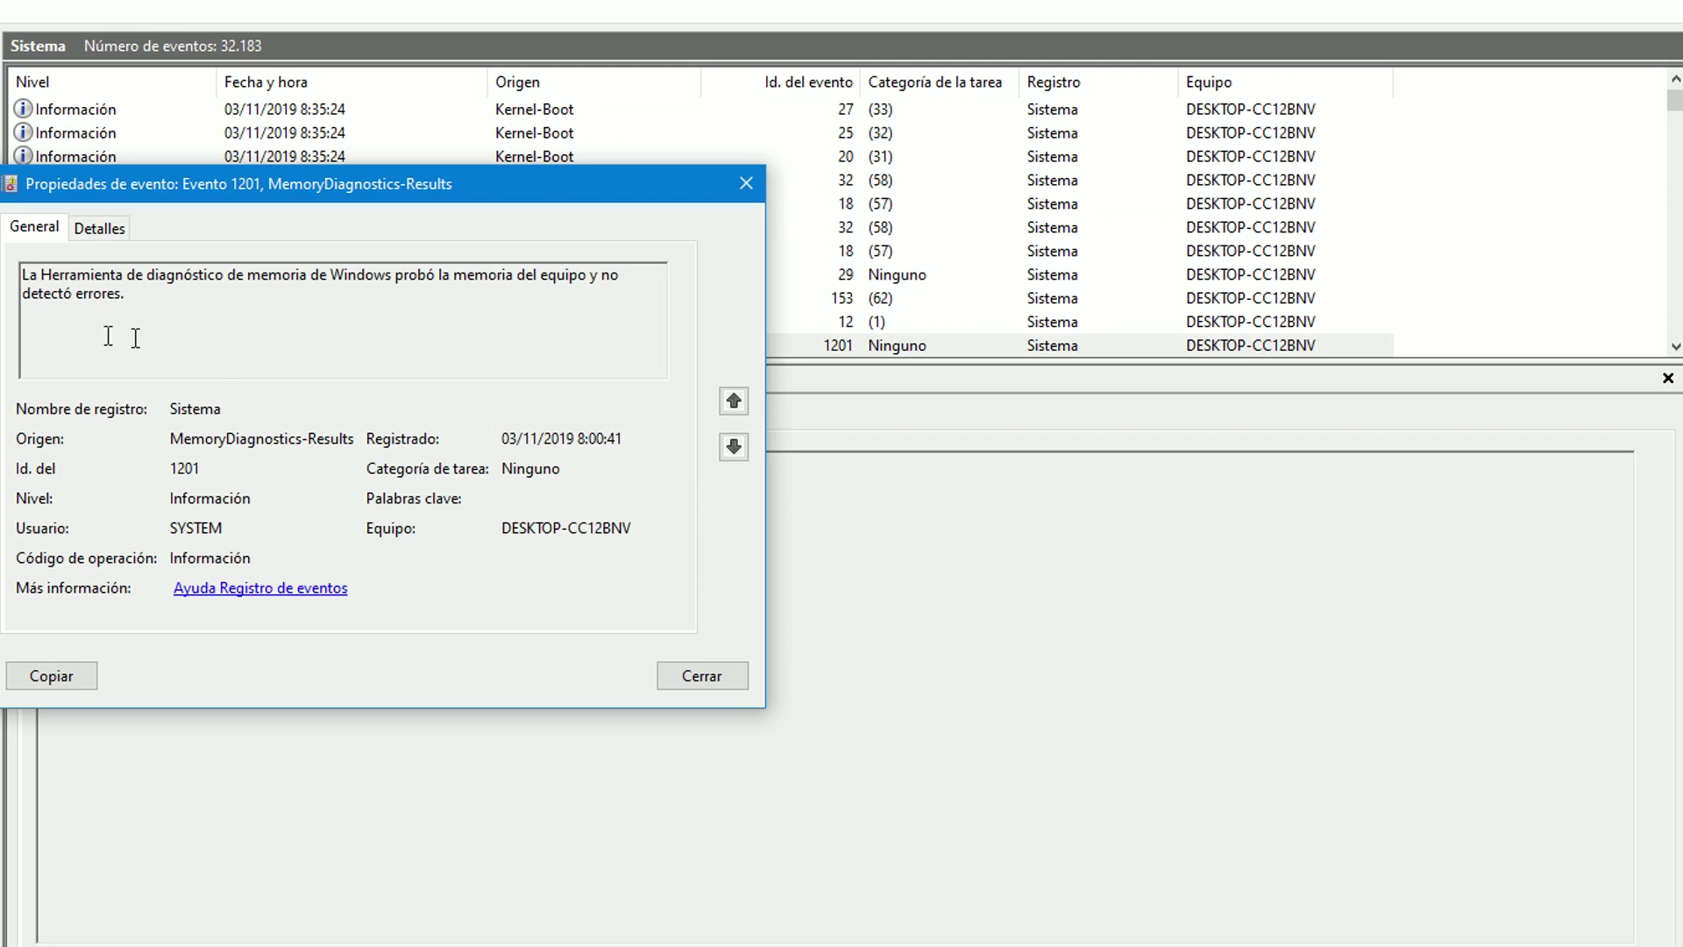
{"action": "left_click_drag", "start_coordinate": [127, 294], "coordinate": [3, 271]}
{"action": "left_click", "coordinate": [74, 279]}
Examine the event's detailed data in the descriptive view, expanding the System node to read it and collapsing it again
{"action": "left_click", "coordinate": [99, 230]}
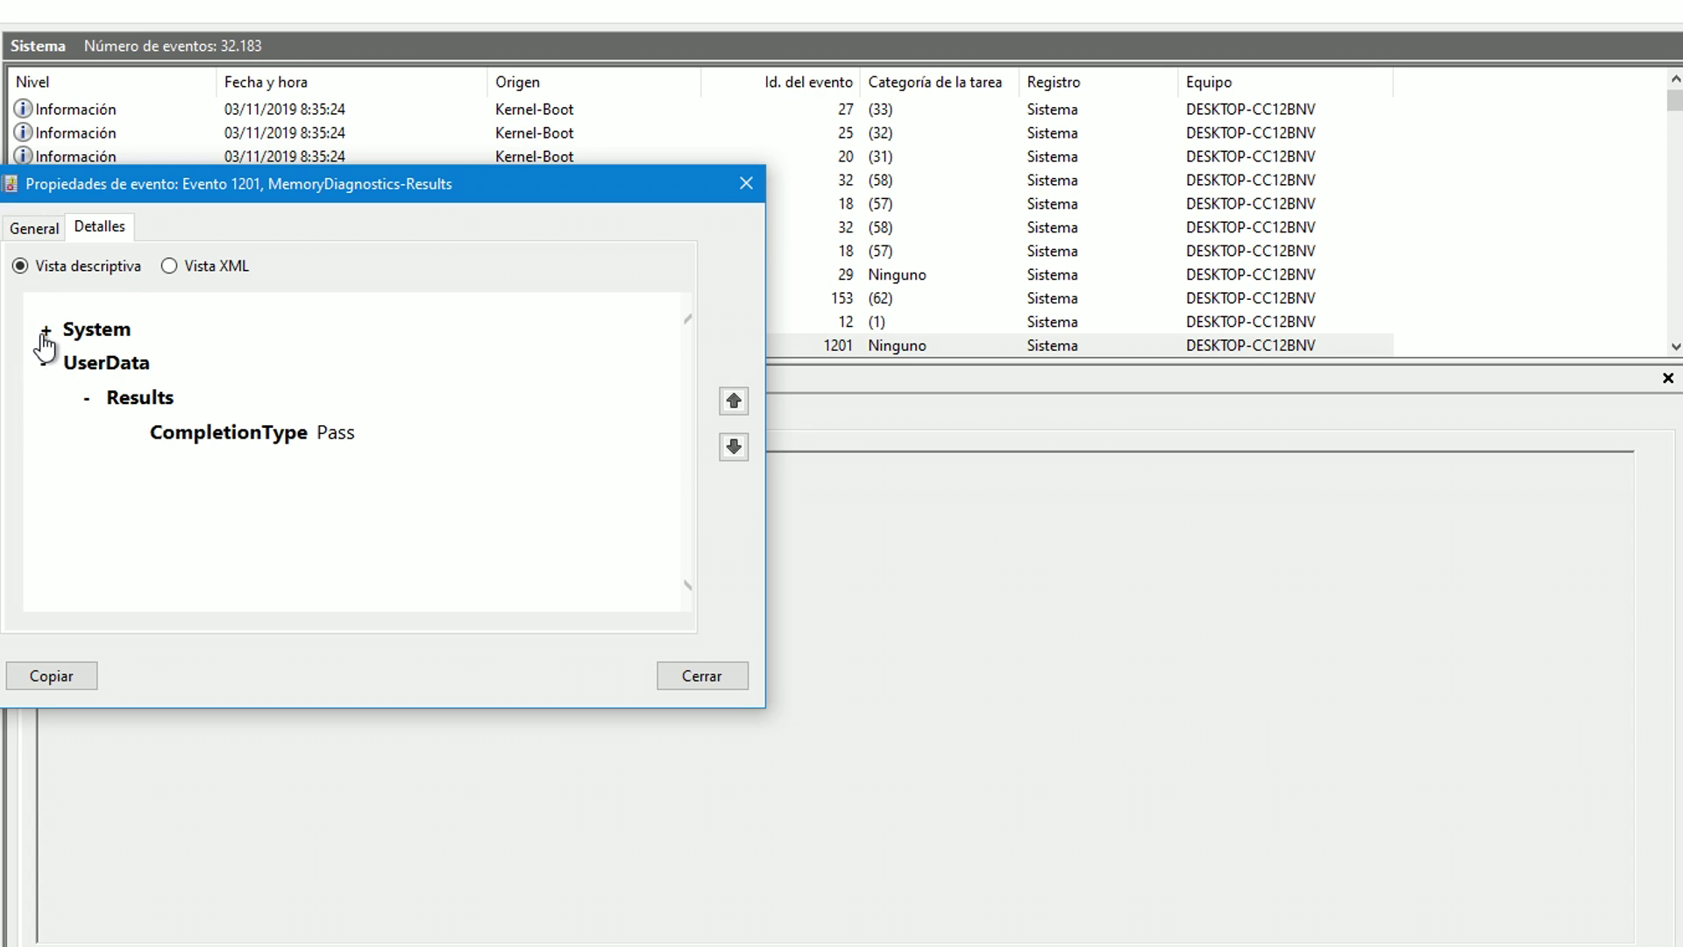
{"action": "left_click", "coordinate": [44, 333]}
{"action": "scroll", "coordinate": [121, 349], "scroll_direction": "down", "scroll_amount": 1}
{"action": "scroll", "coordinate": [121, 349], "scroll_direction": "down", "scroll_amount": 4}
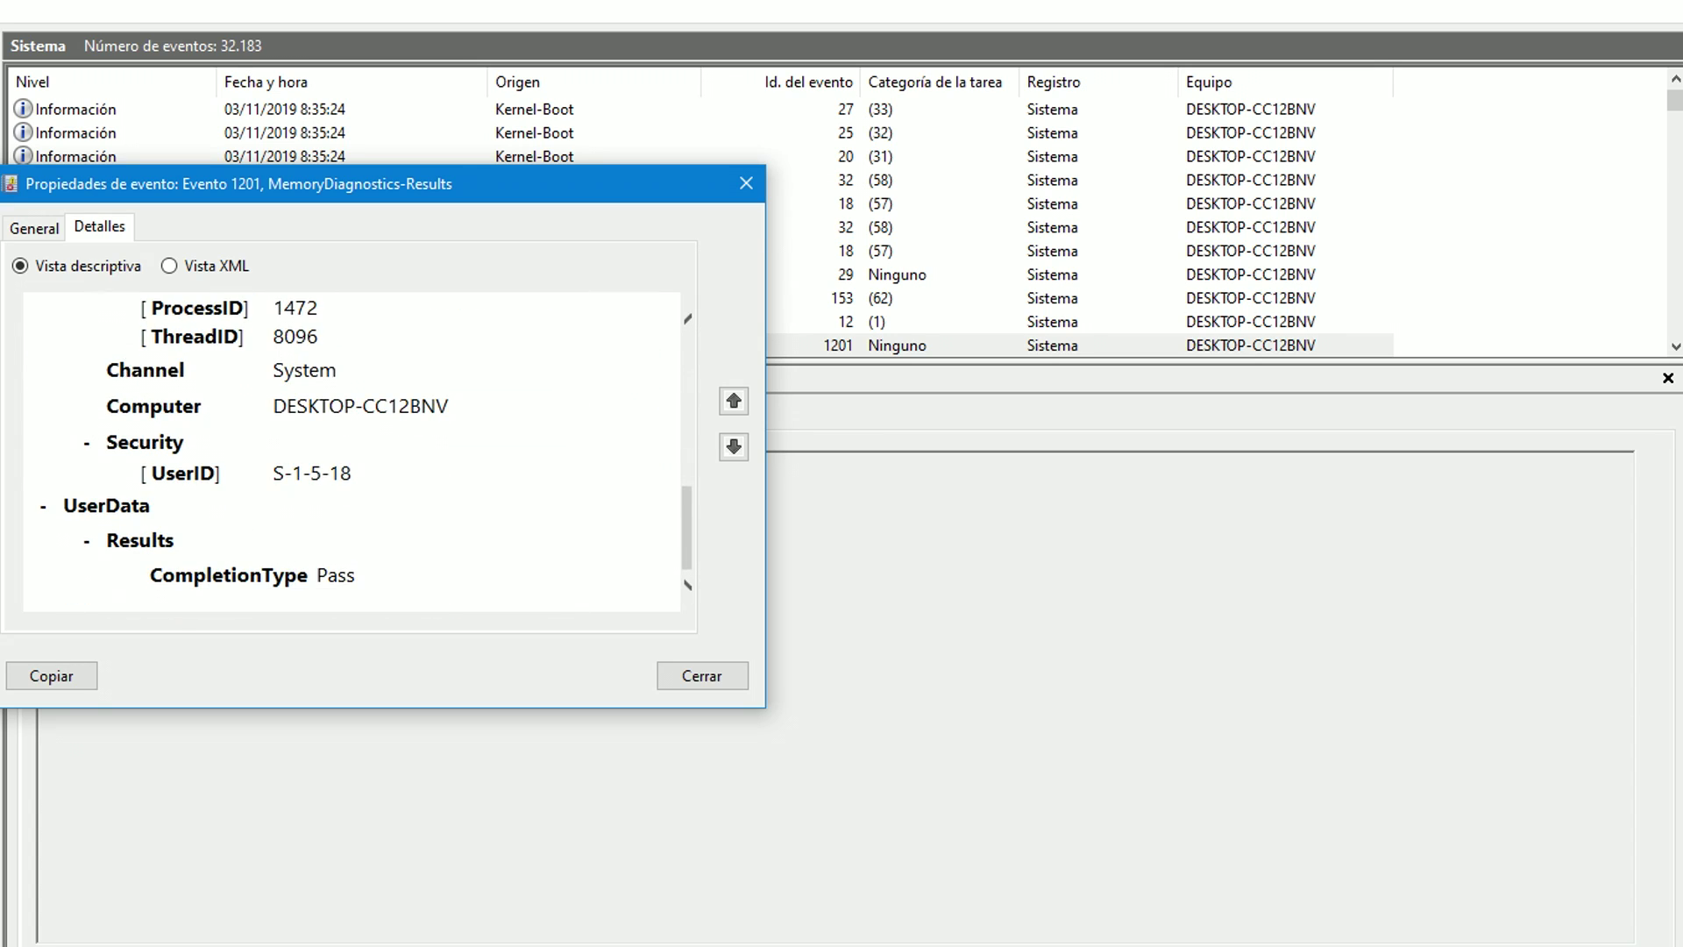
{"action": "scroll", "coordinate": [130, 337], "scroll_direction": "up", "scroll_amount": 3}
{"action": "scroll", "coordinate": [109, 305], "scroll_direction": "up", "scroll_amount": 2}
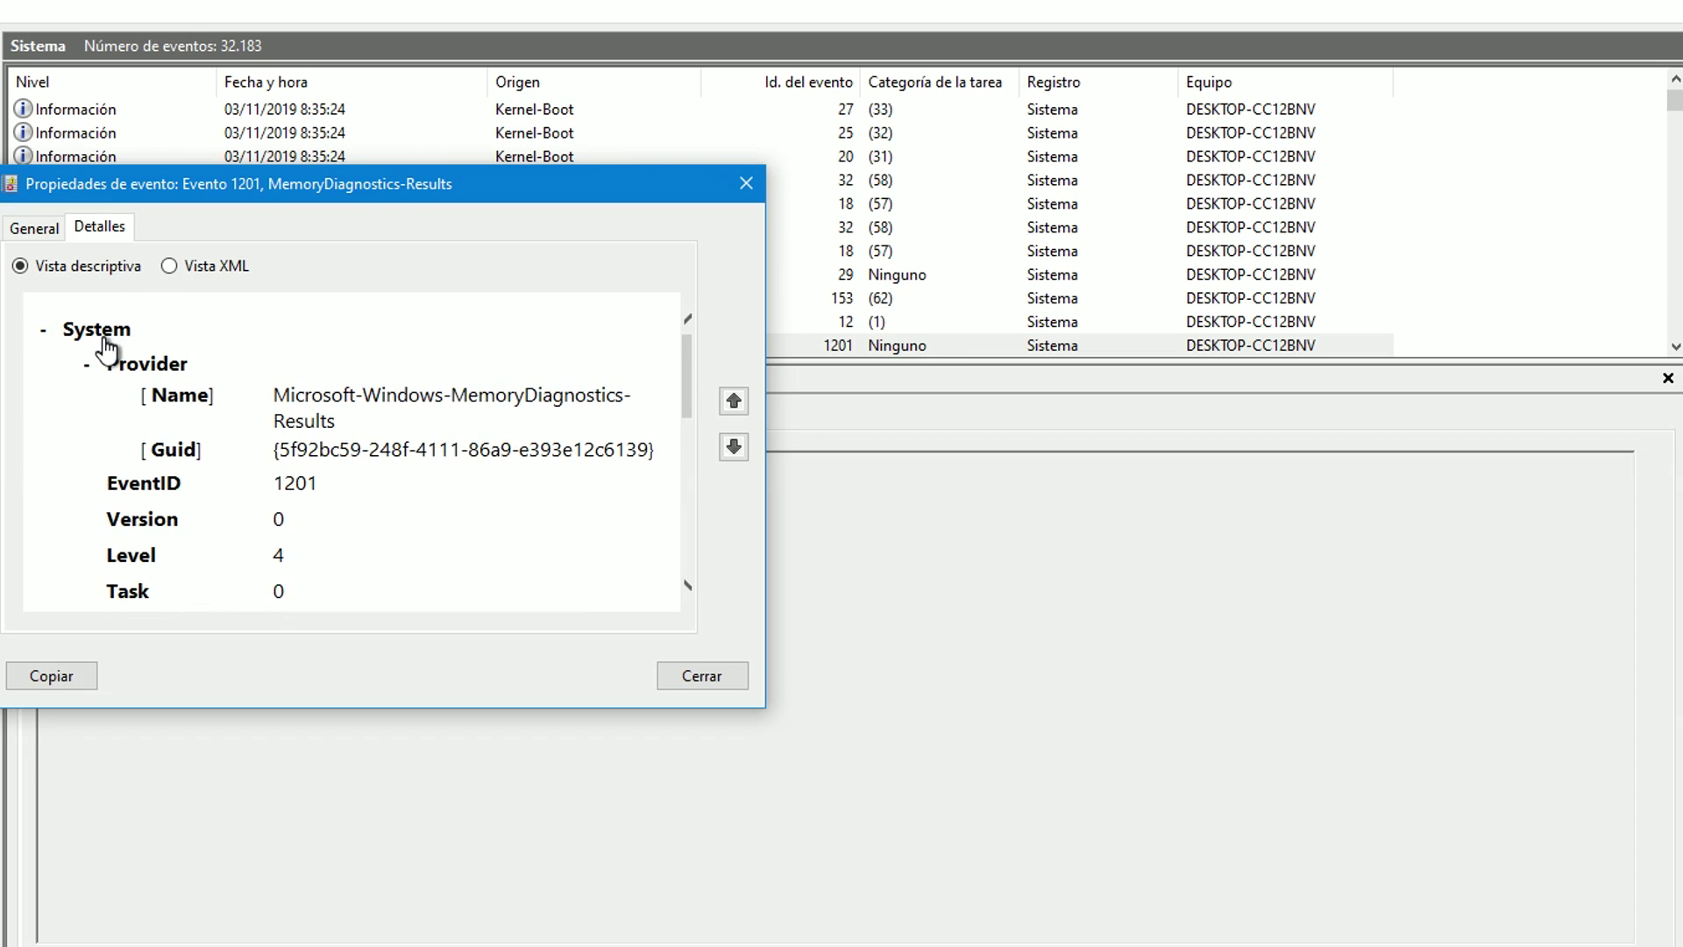
{"action": "left_click", "coordinate": [46, 334]}
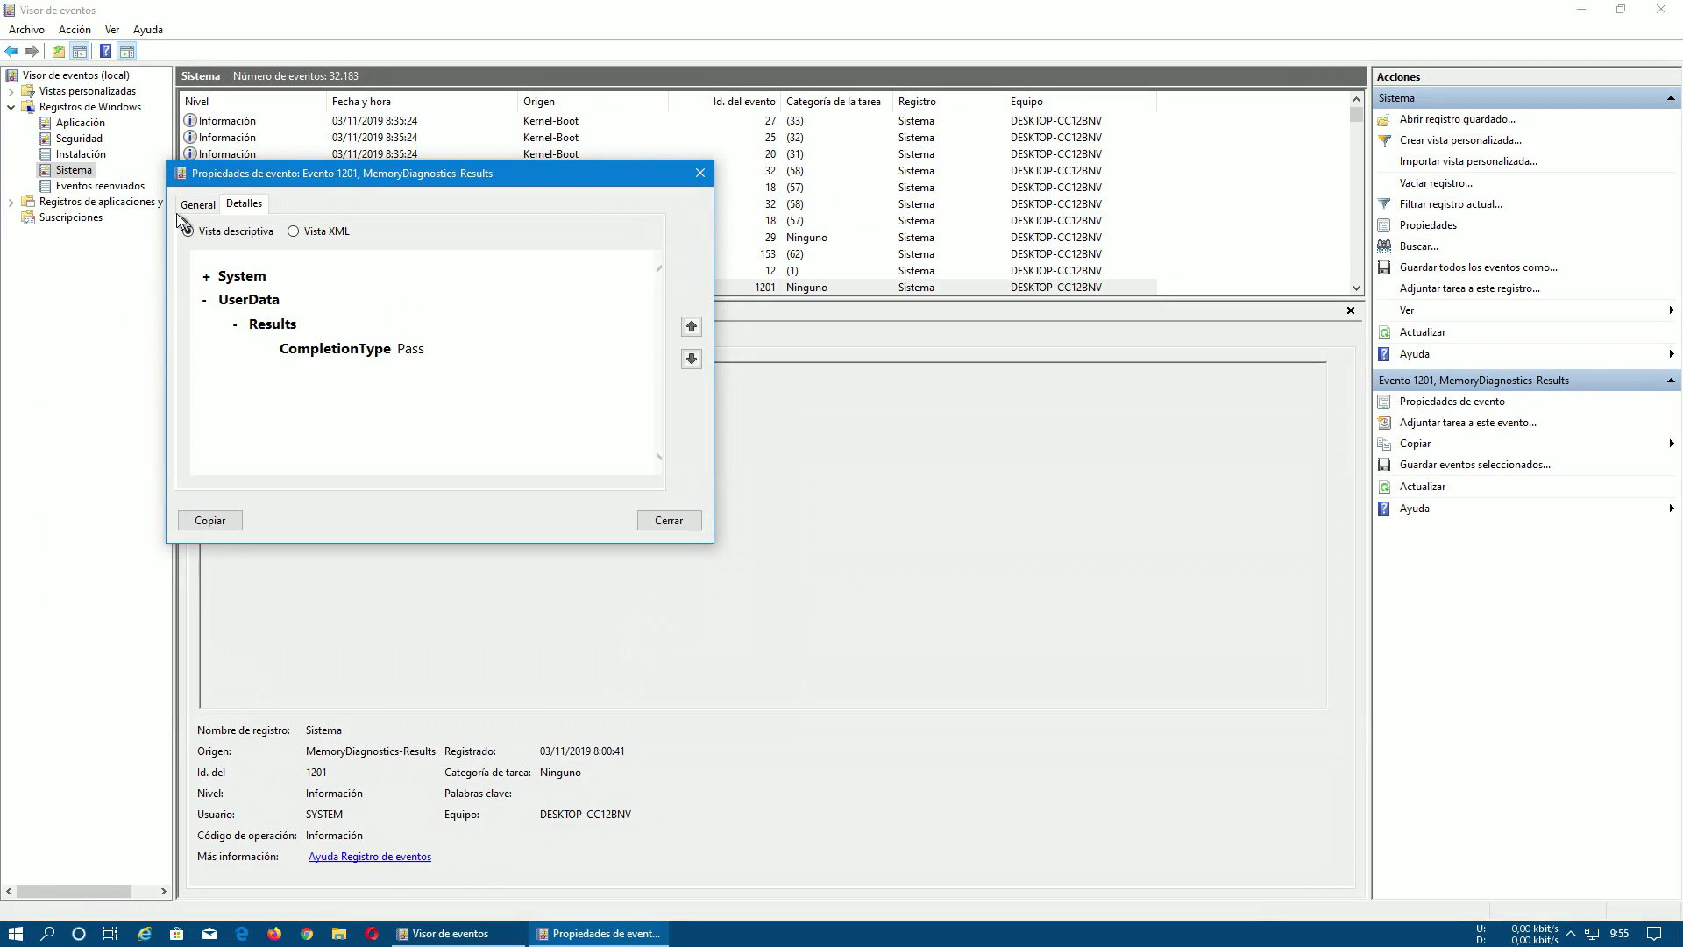
Return to the event's general description, and close the event properties and Visor de eventos
{"action": "left_click", "coordinate": [35, 228]}
{"action": "key", "text": "ctrl+a"}
{"action": "left_click", "coordinate": [378, 279]}
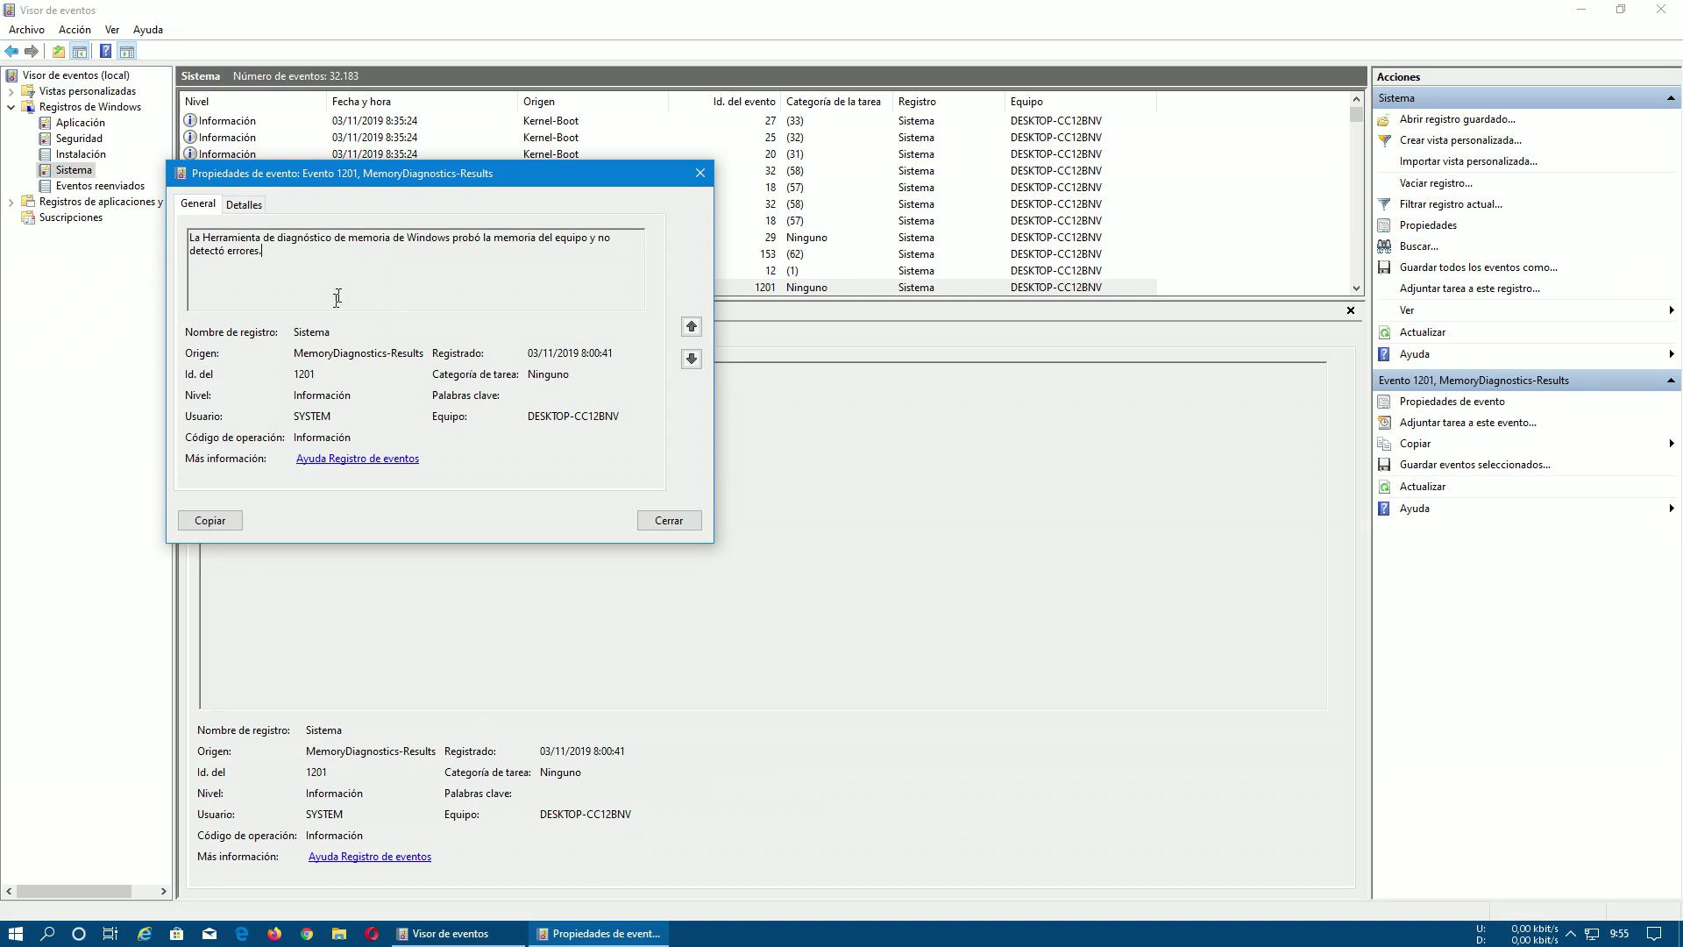
{"action": "left_click", "coordinate": [691, 179]}
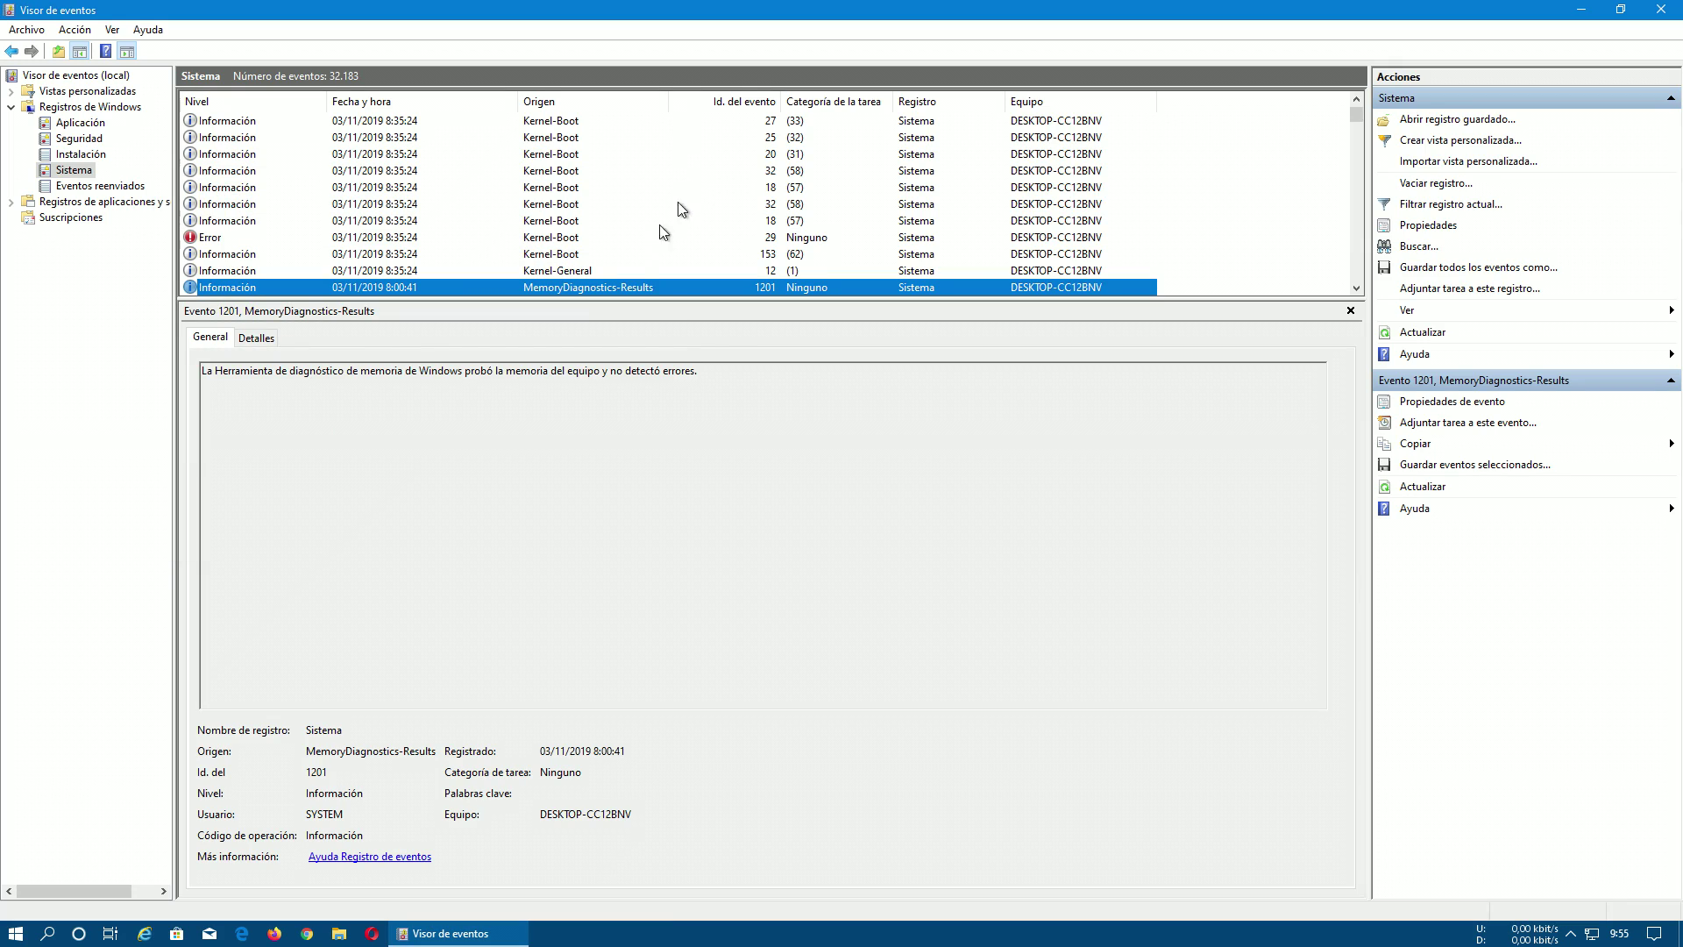
{"action": "left_click", "coordinate": [1675, 7]}
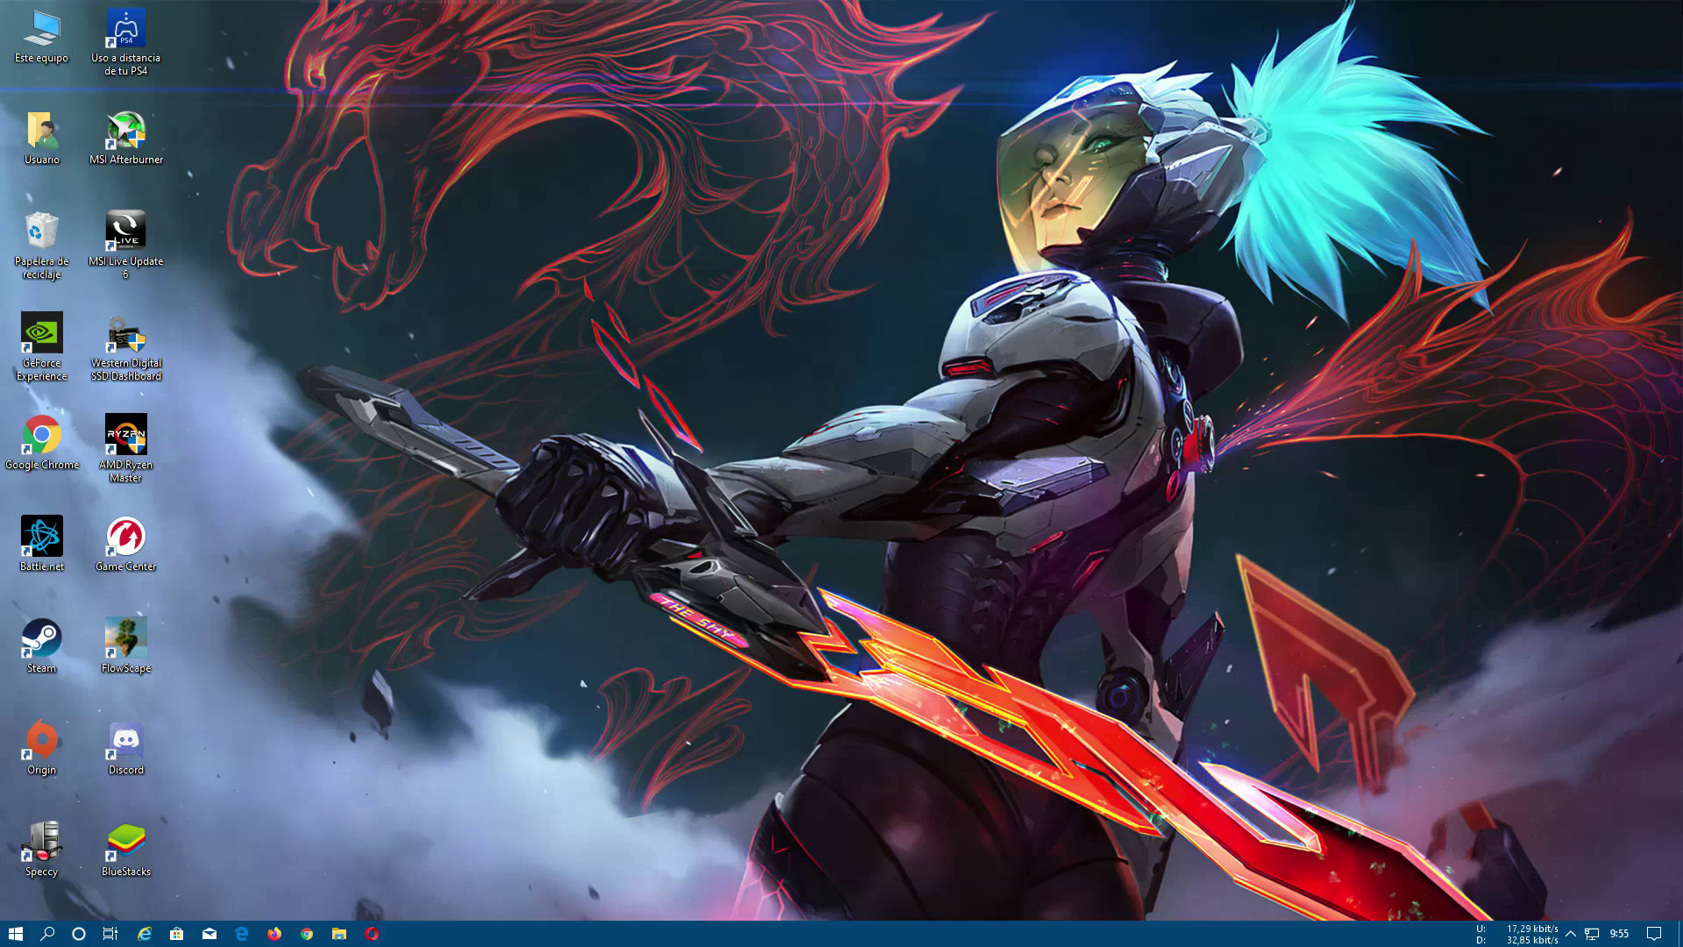